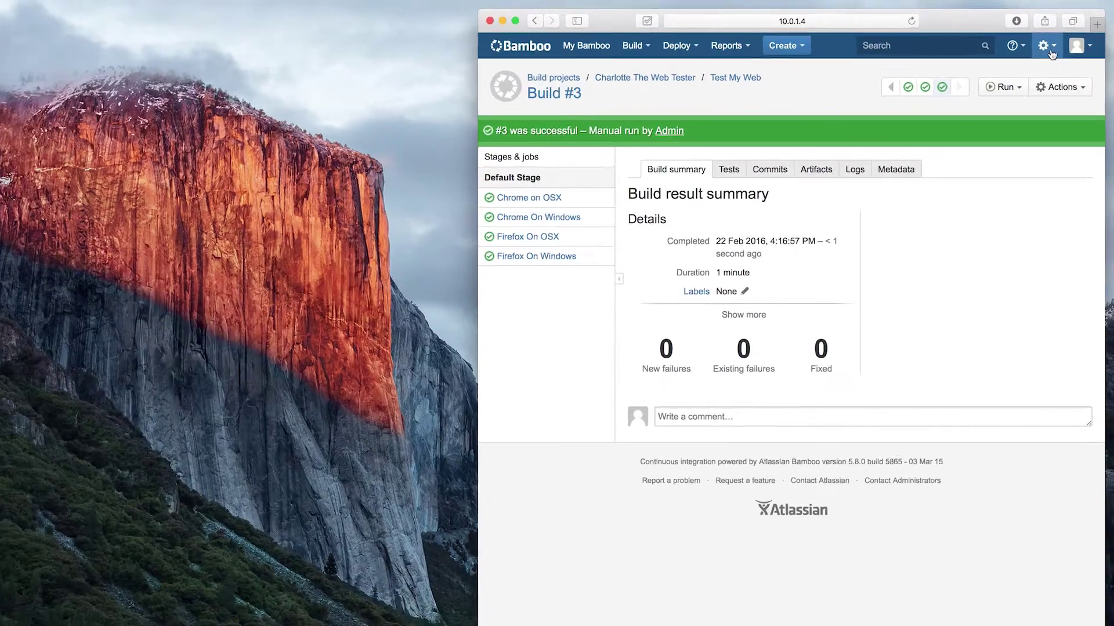
- Re-detect the server capabilities from the Agents administration page
click(1050, 51)
click(983, 76)
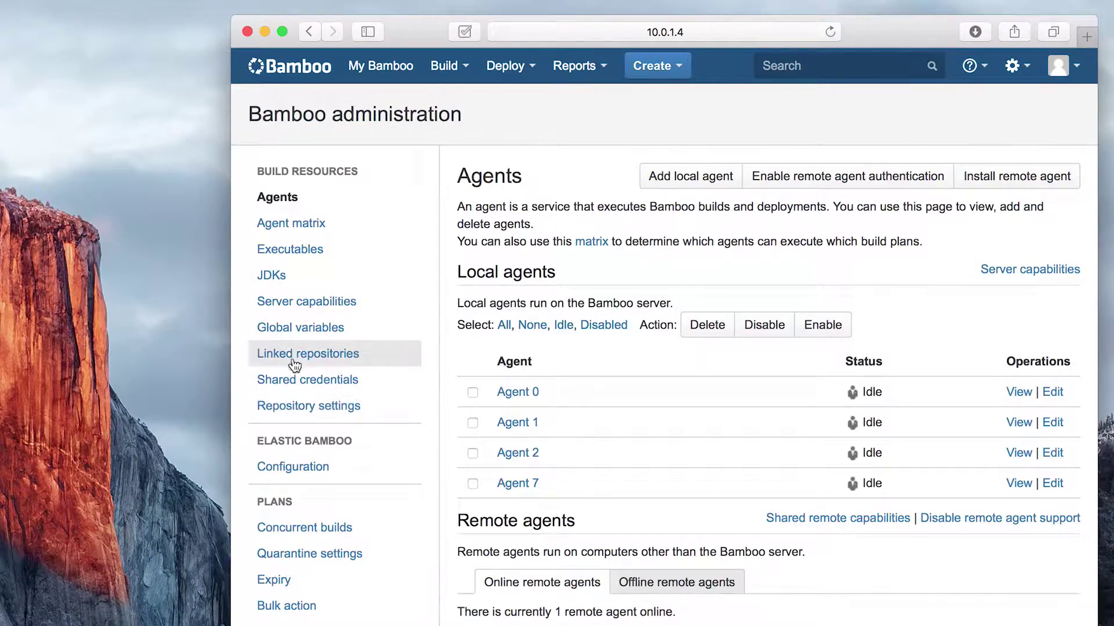
click(293, 307)
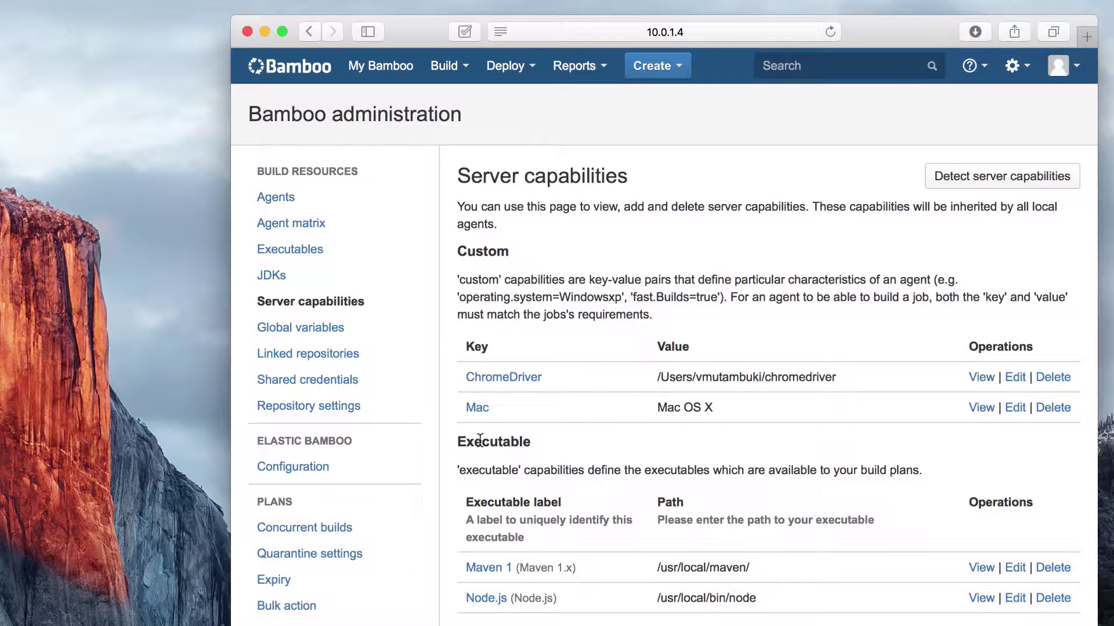
click(993, 179)
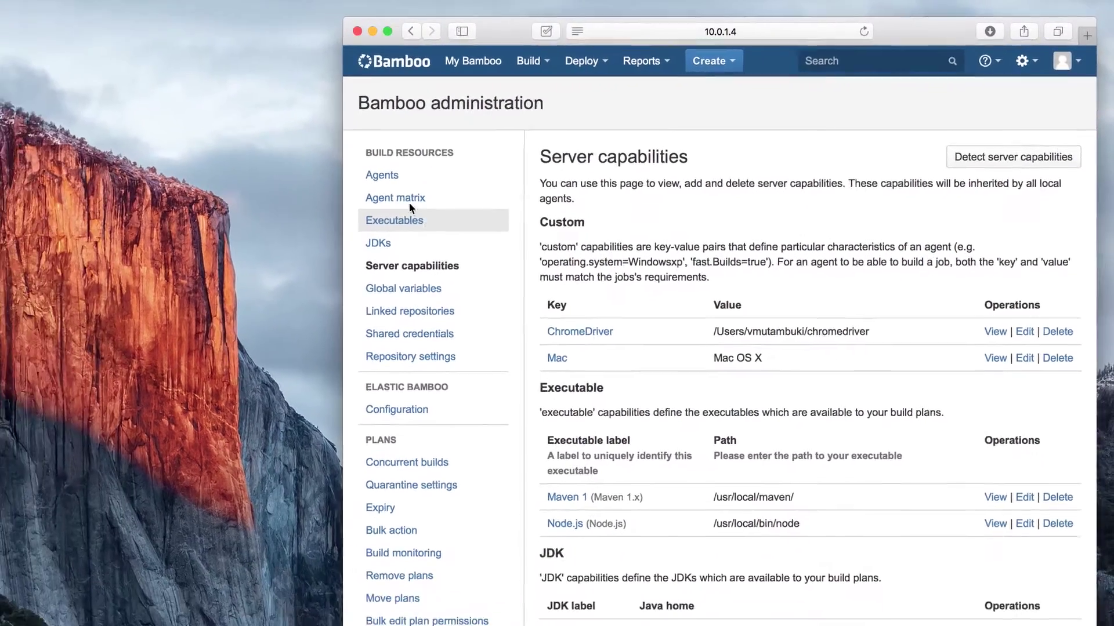
- Inspect the maddix-win remote agent's details, then return to the Build Dashboard
click(285, 197)
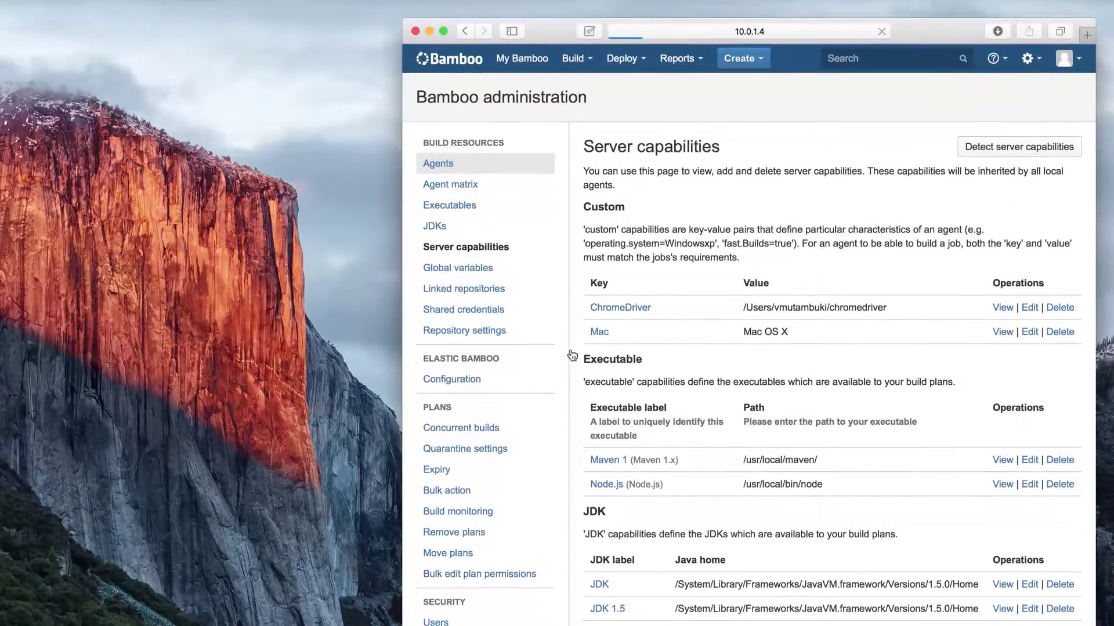
click(654, 582)
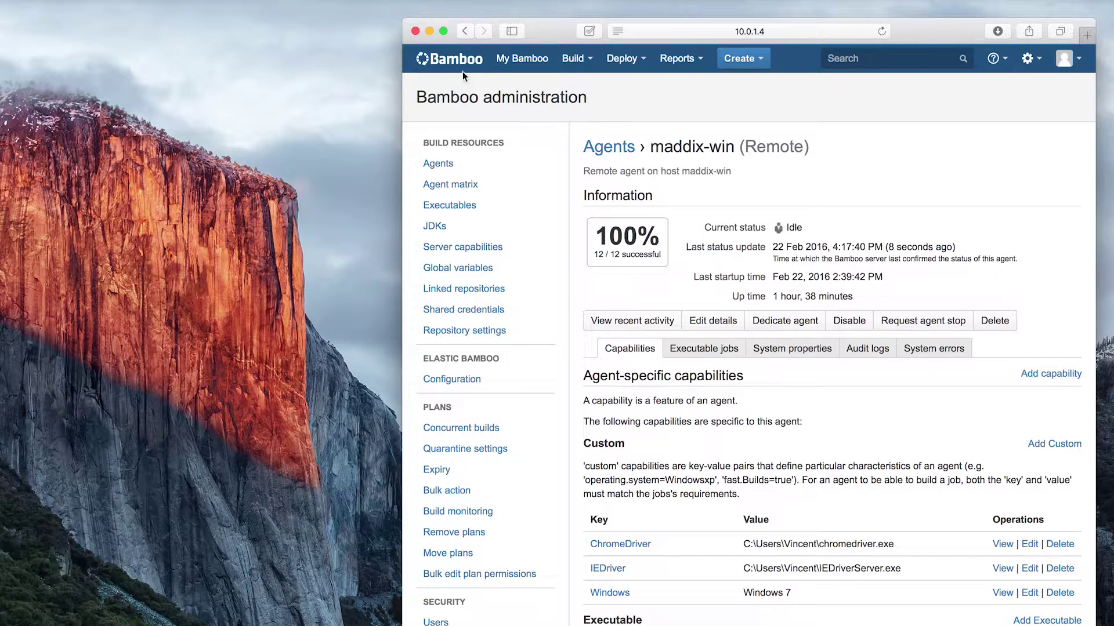
click(452, 59)
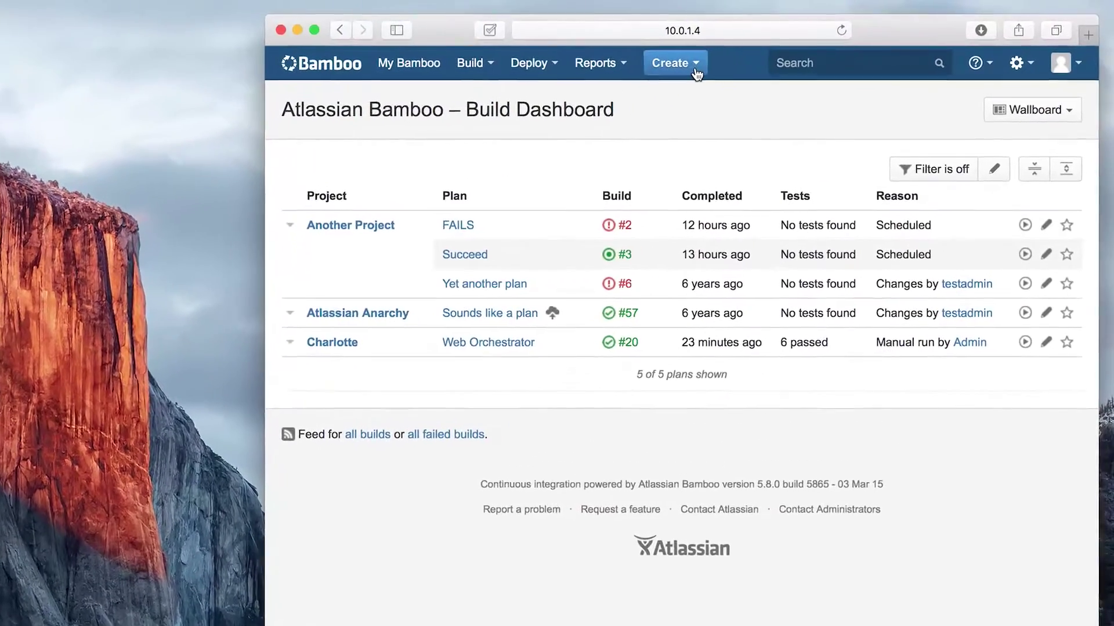
- Start a new plan 'Test My Web' in a new project 'Charlotte The Web Tester'
click(693, 69)
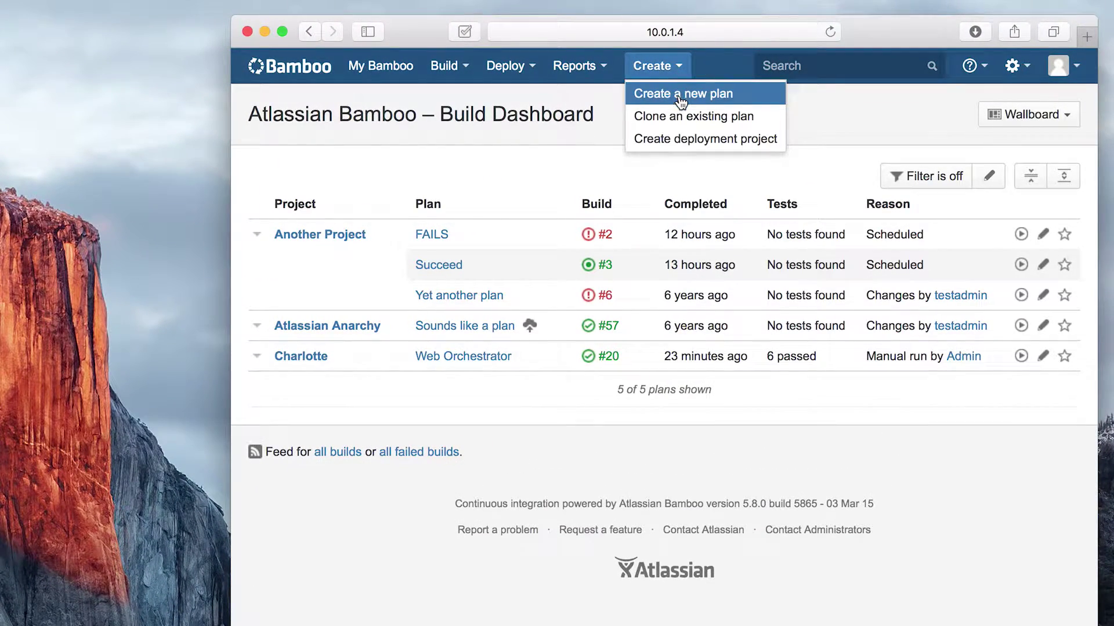
click(679, 96)
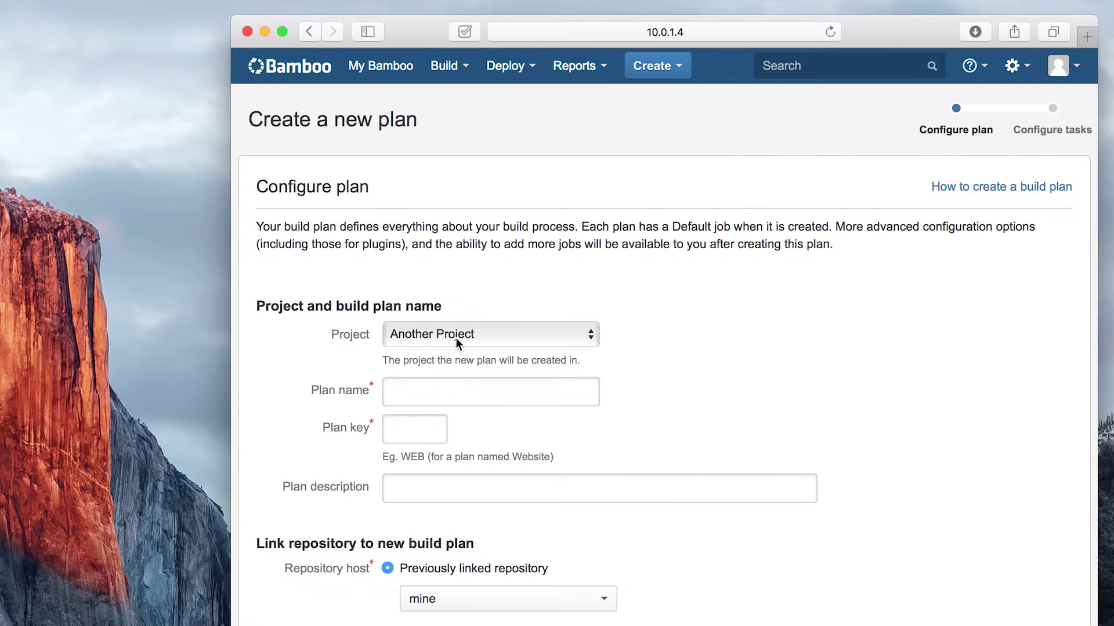
click(455, 337)
click(455, 303)
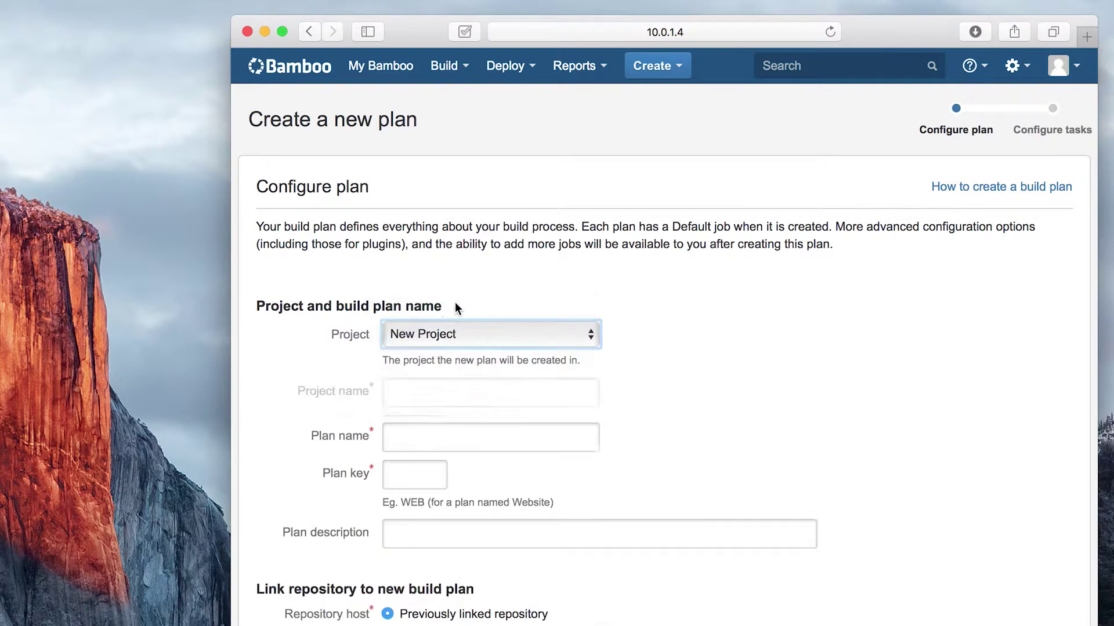
click(437, 393)
text(Charlotte)
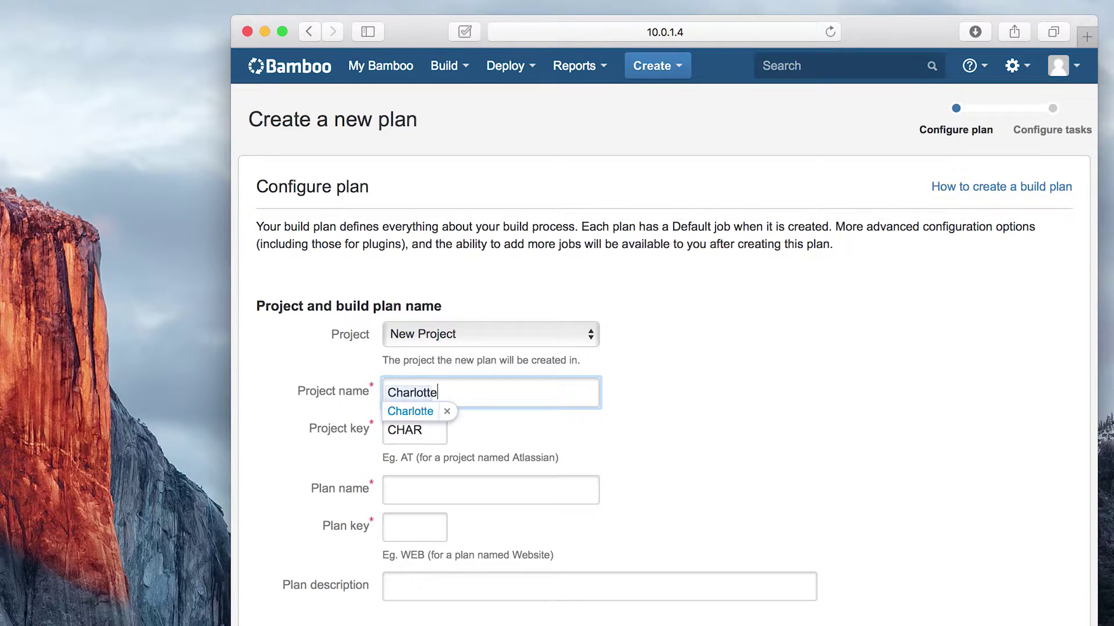
text( The Web Tester)
click(422, 497)
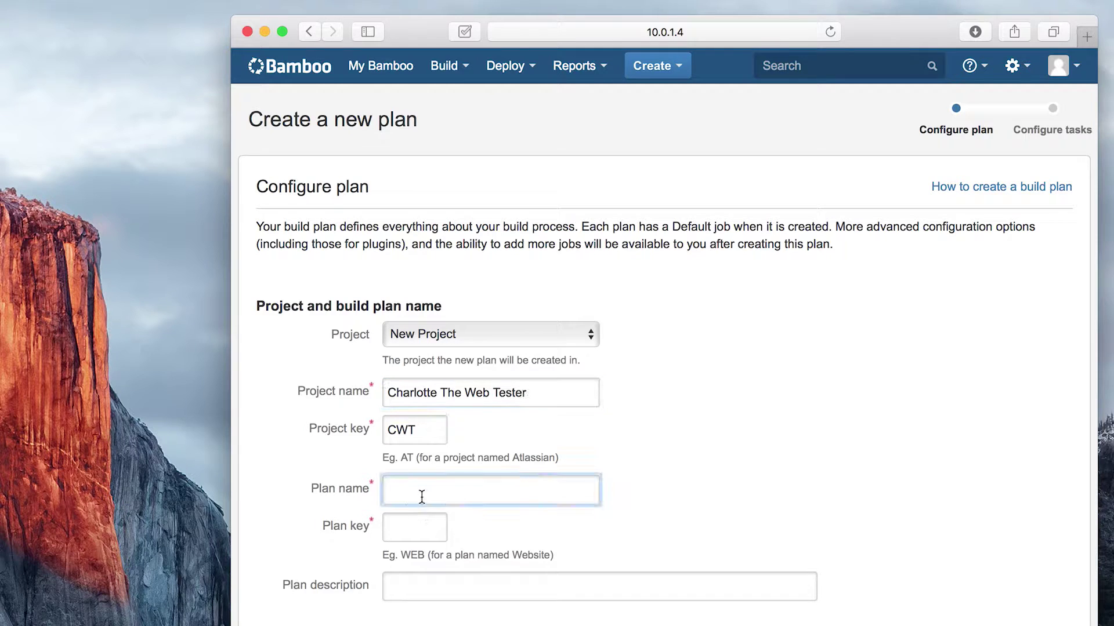
text(Test My Web)
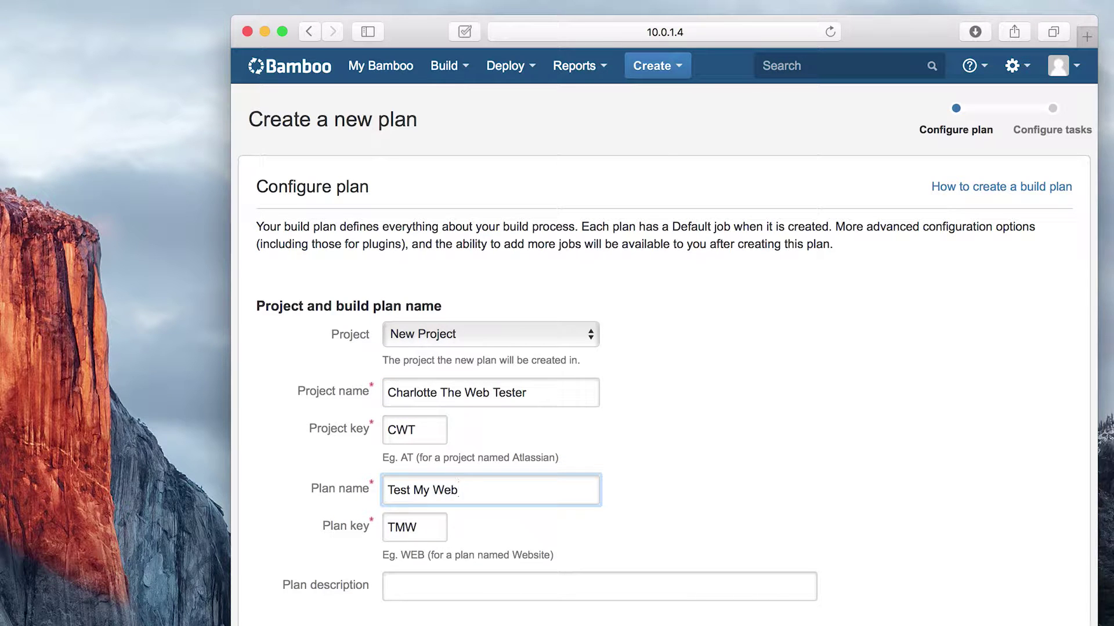
- Look over the repository options, then keep the previously linked repository 'mine'
scroll(664, 348, down, 3)
click(501, 612)
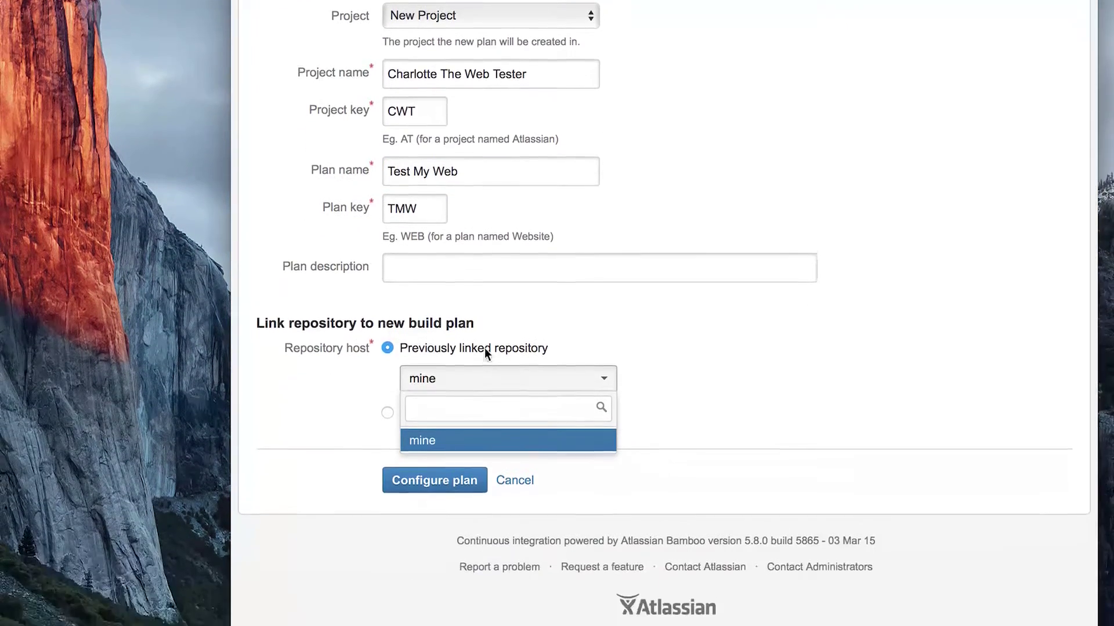
click(484, 348)
click(387, 413)
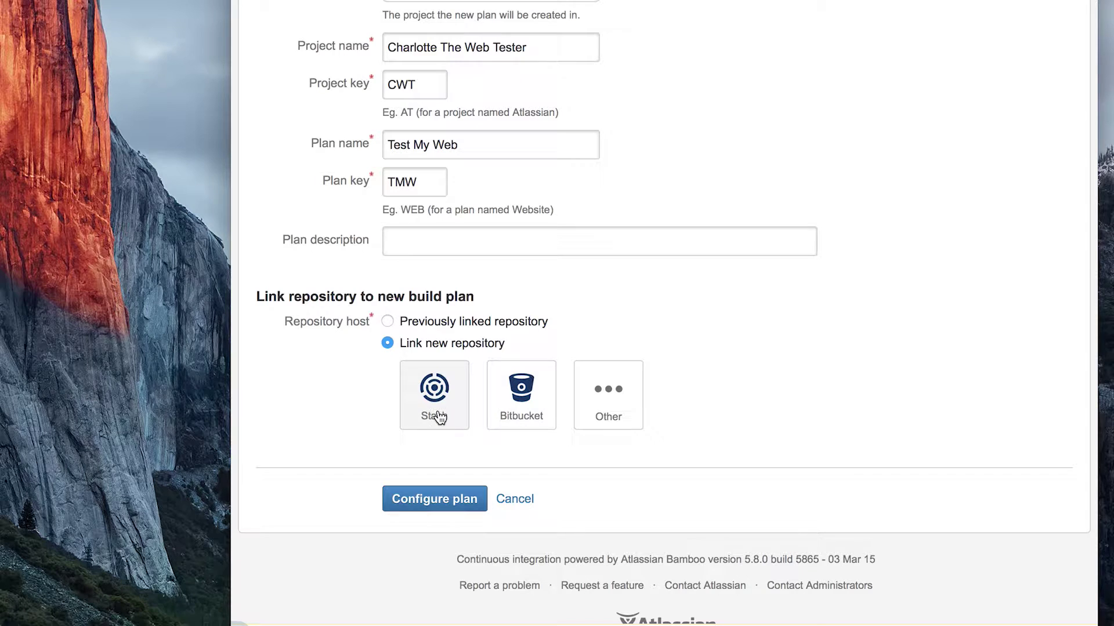
click(608, 409)
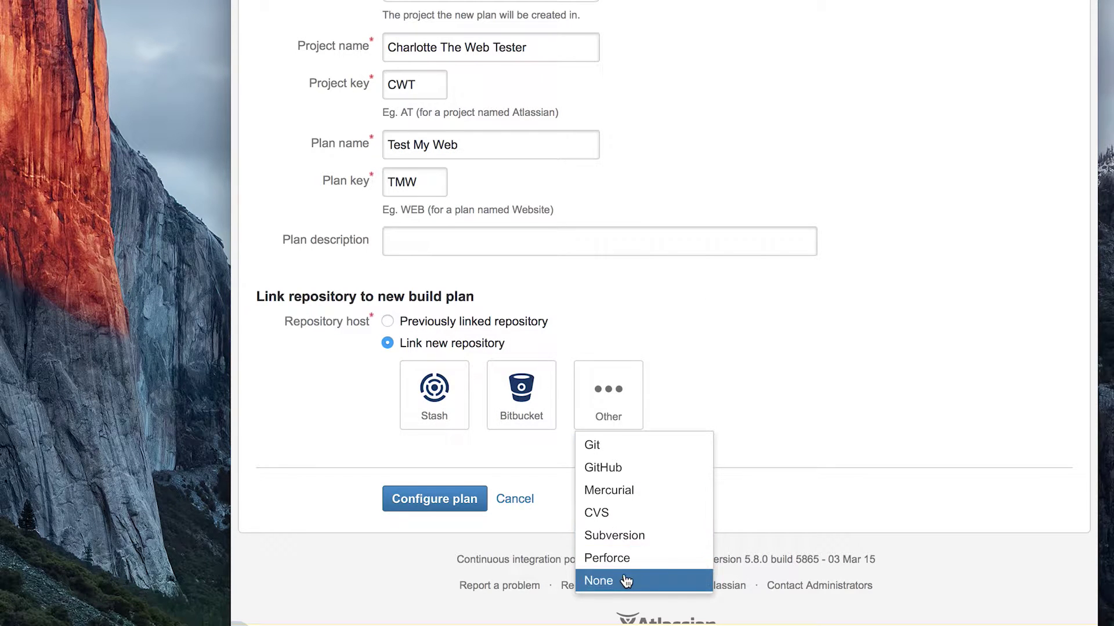
click(606, 330)
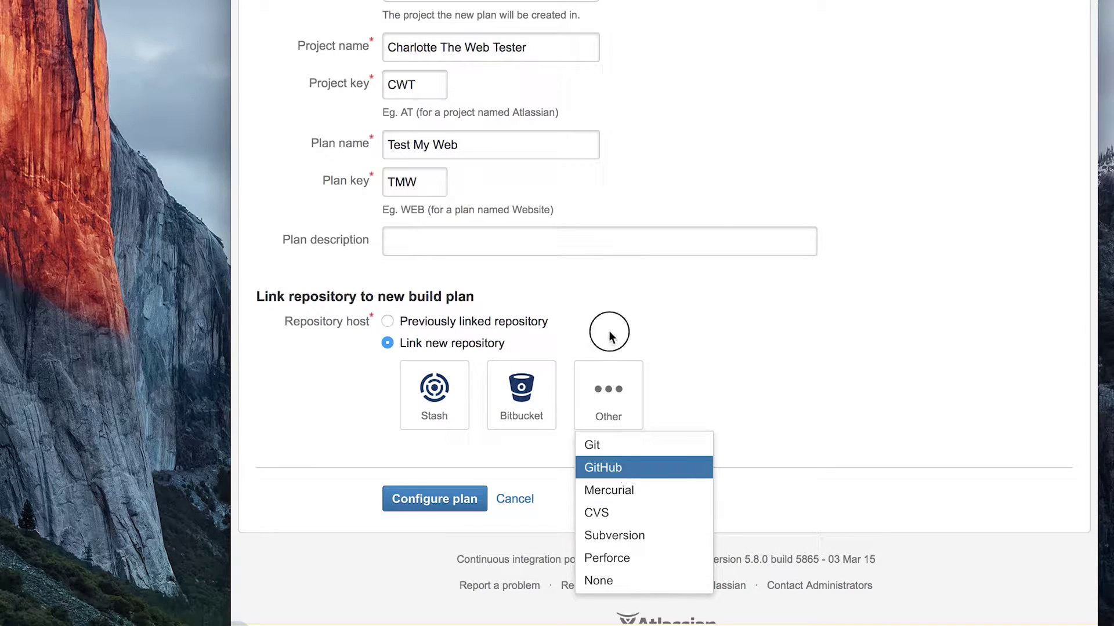
click(388, 324)
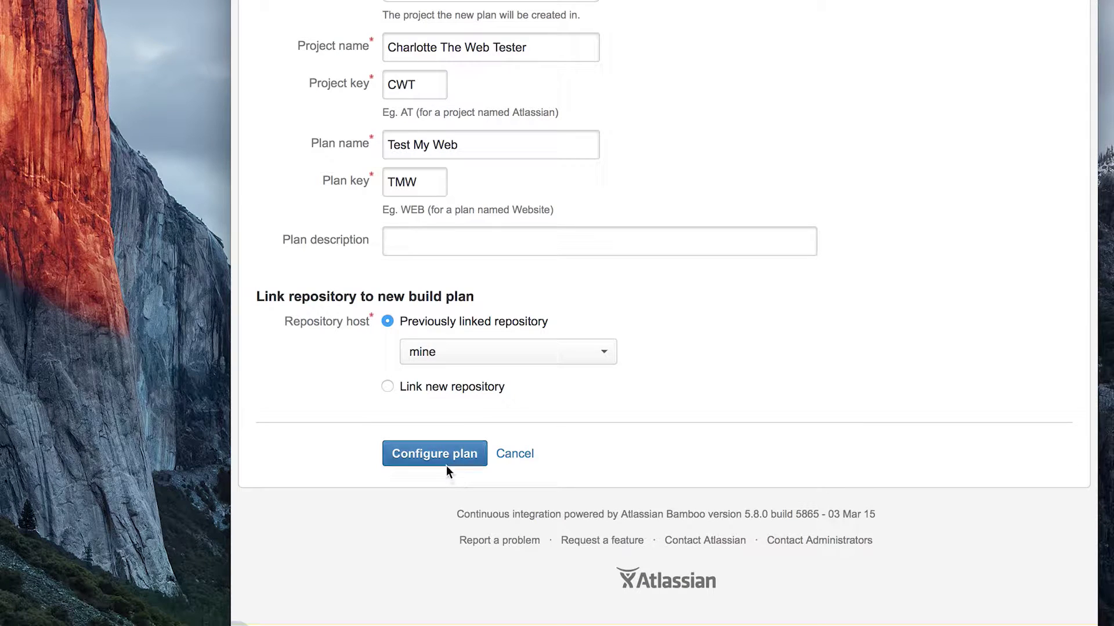
- Add a Charlotte task titled Firefox Test using test suite find-charlotte.html
click(444, 458)
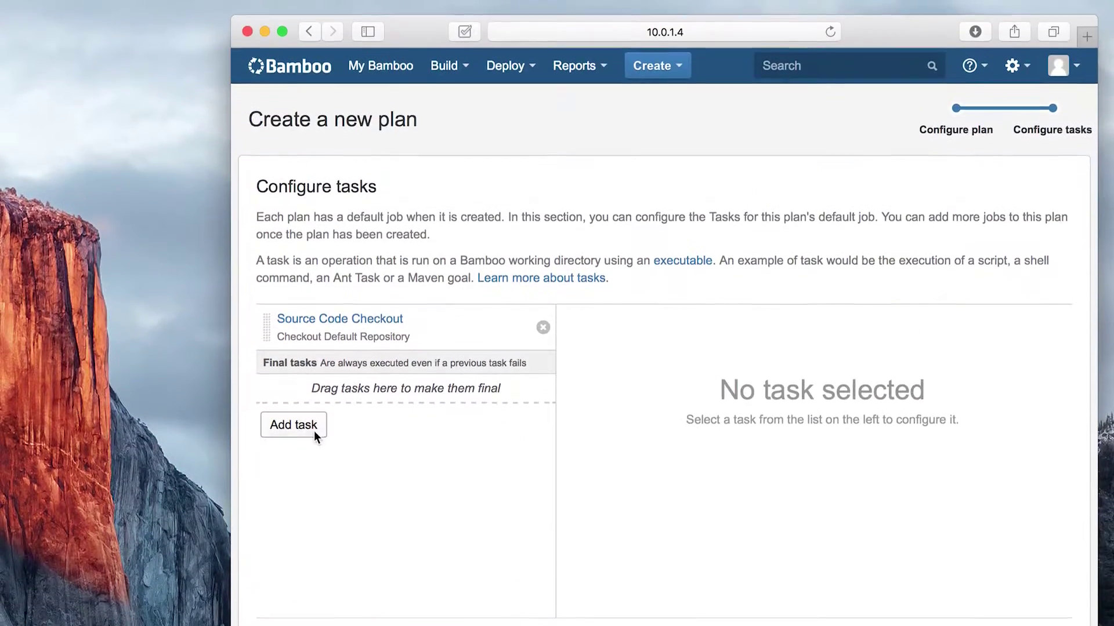
click(312, 302)
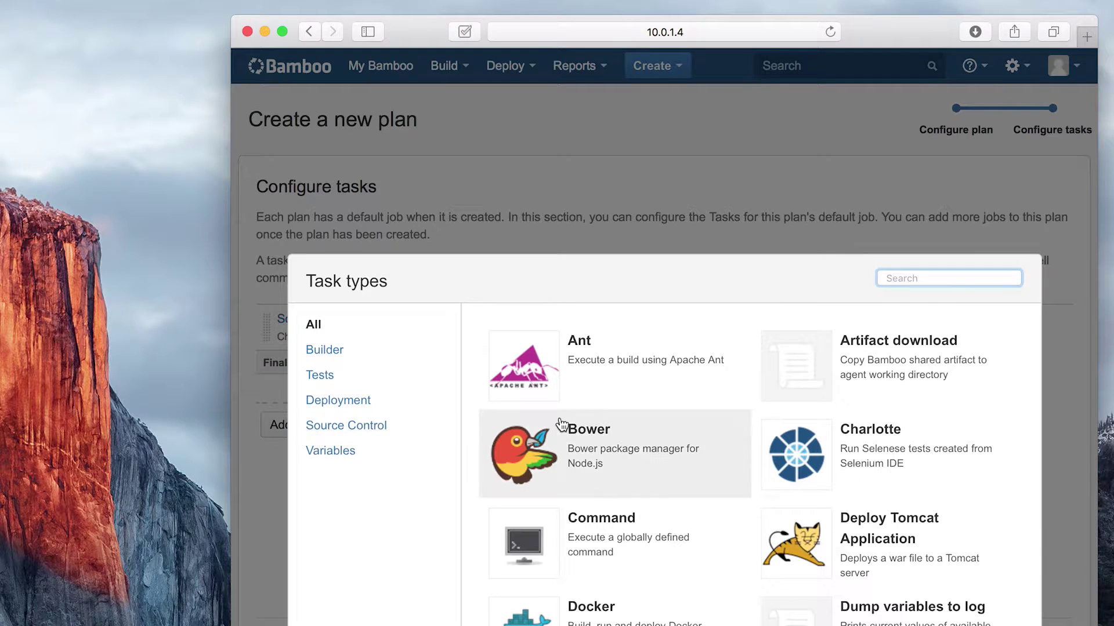
click(805, 463)
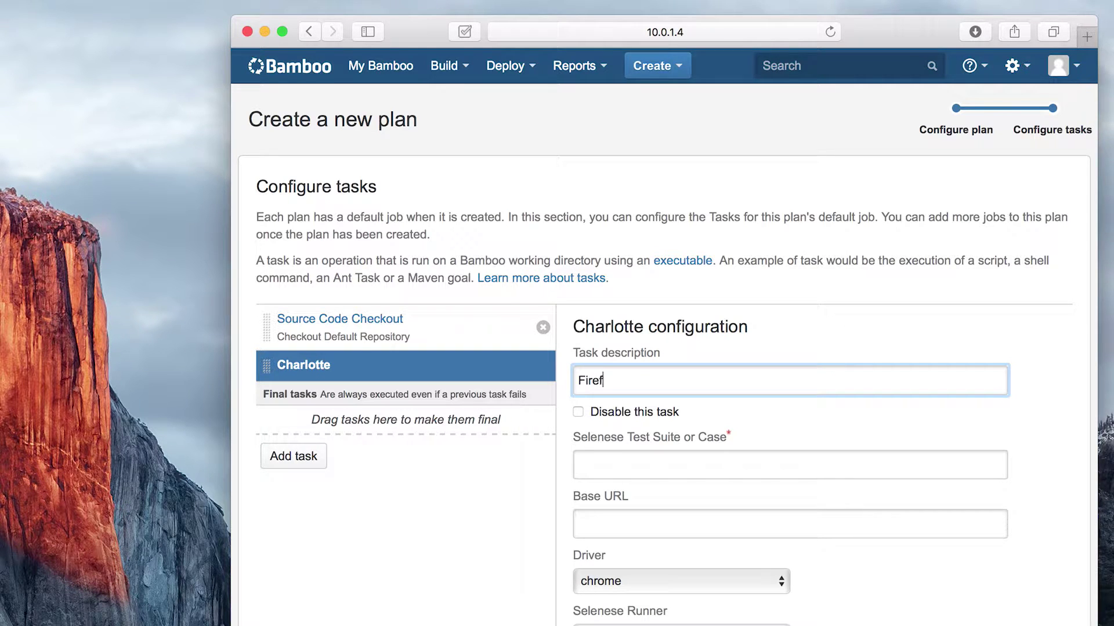
text(Firefoex)
click(635, 460)
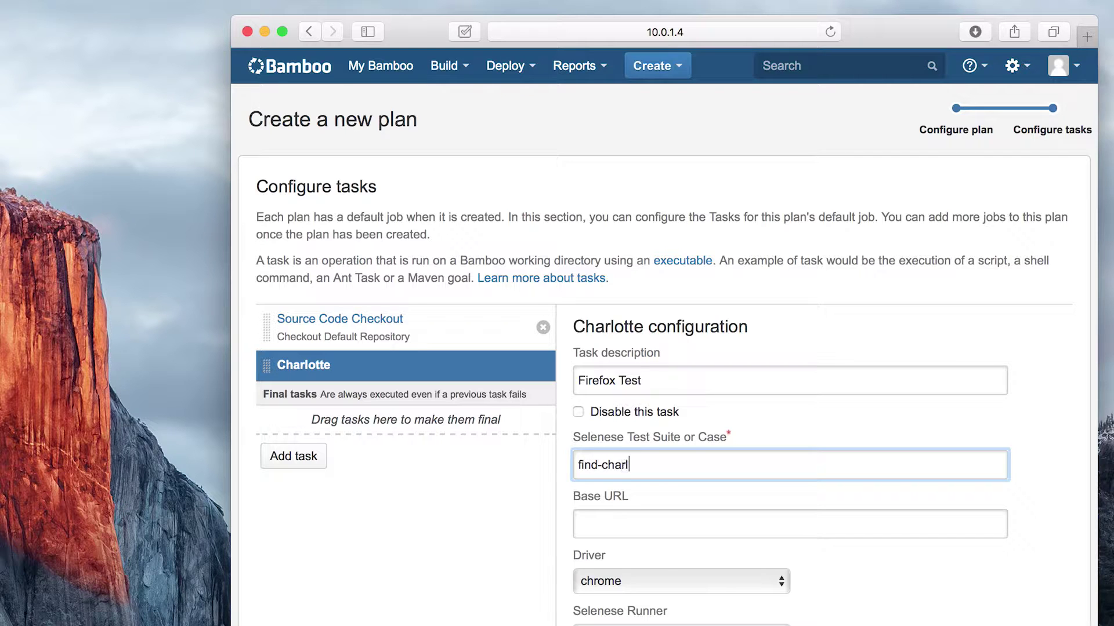
text(find-charlote)
key(BackSpace)
text(ted)
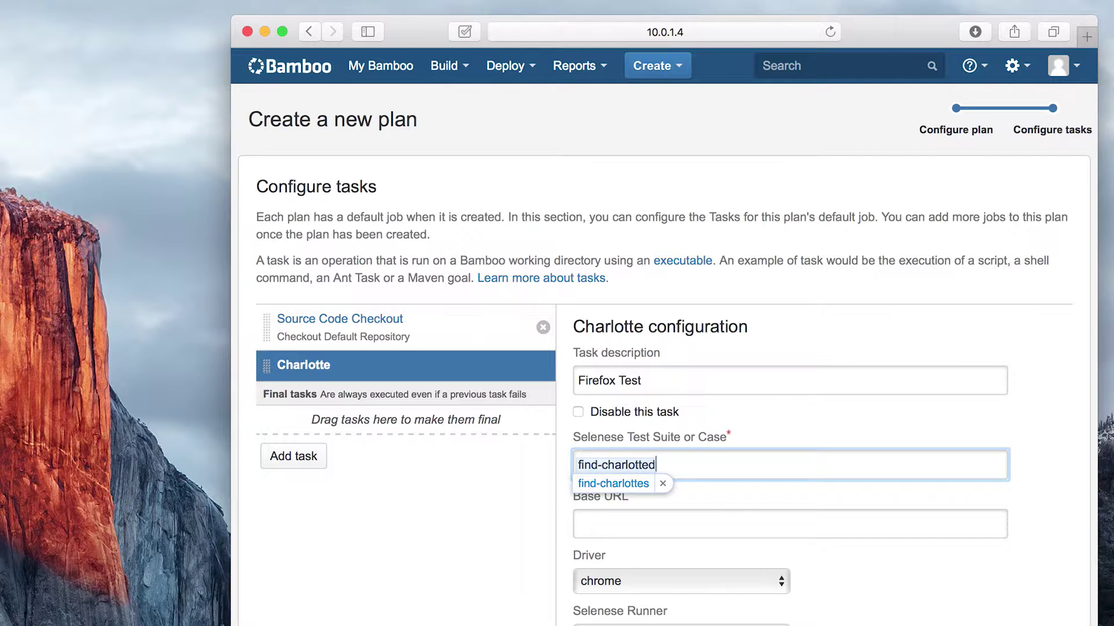
key(BackSpace)
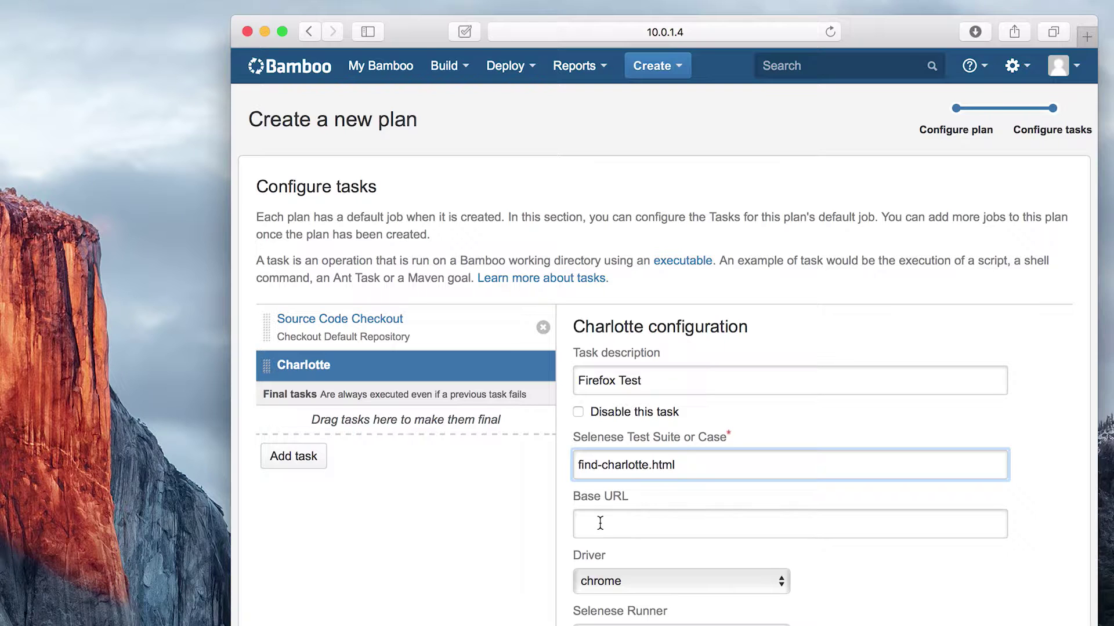
click(600, 522)
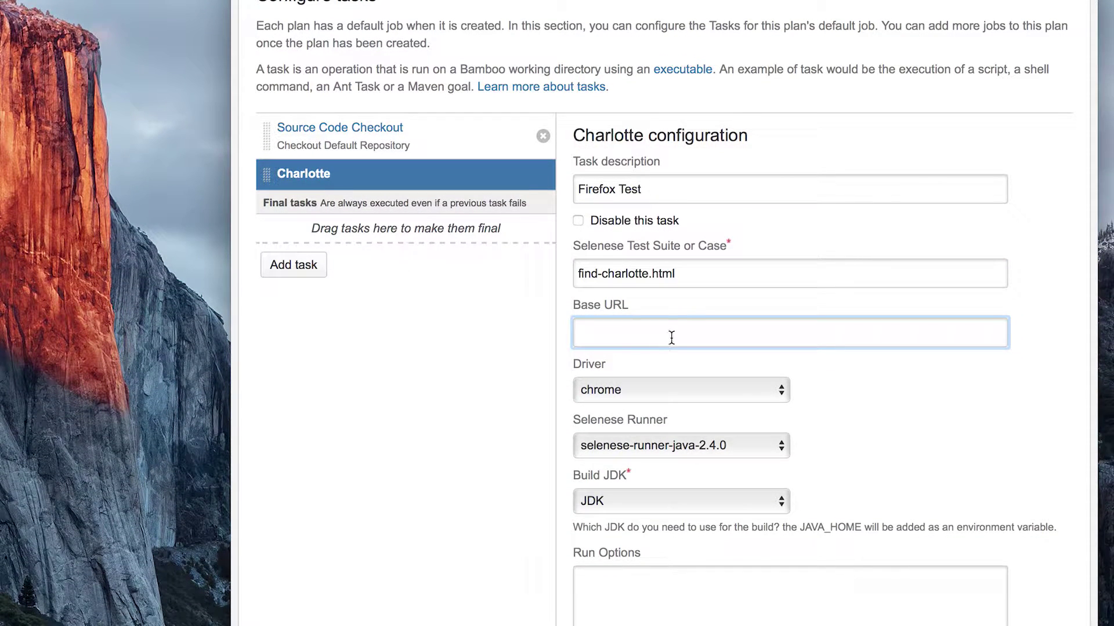
- Choose the firefox driver, selenese-runner-java-2.3.0 runner and JDK 1.8 for the task
click(611, 392)
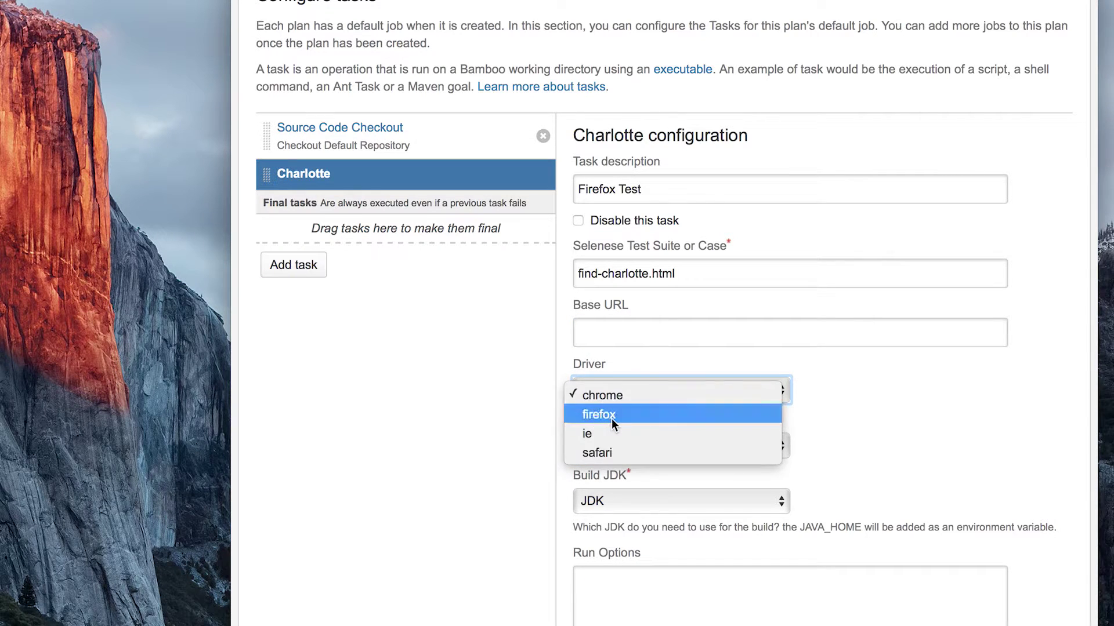
click(612, 416)
click(608, 453)
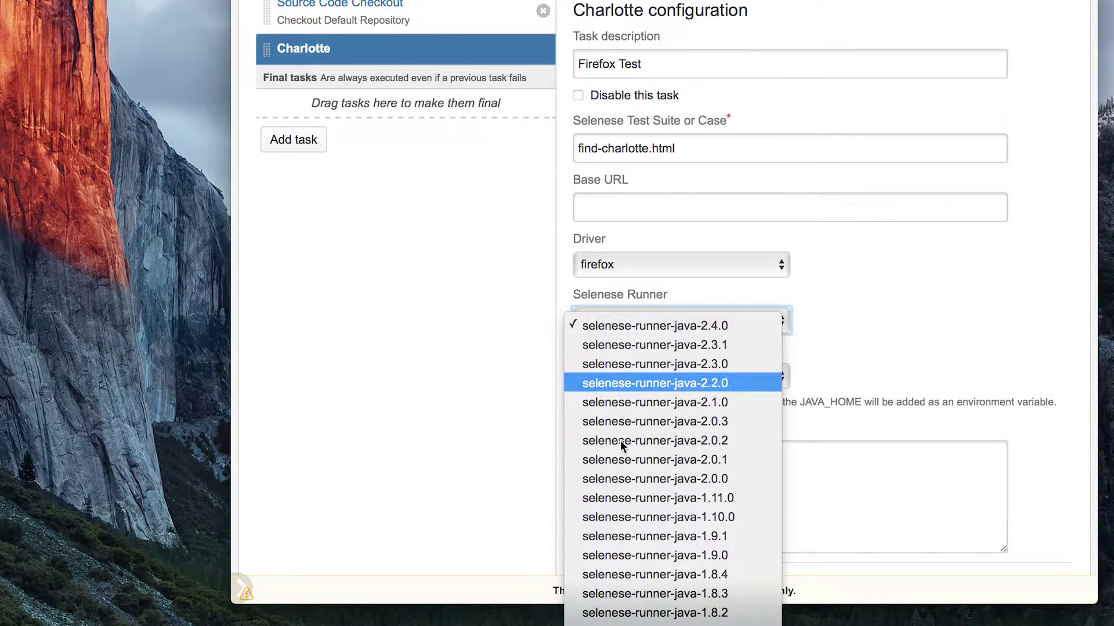
click(639, 365)
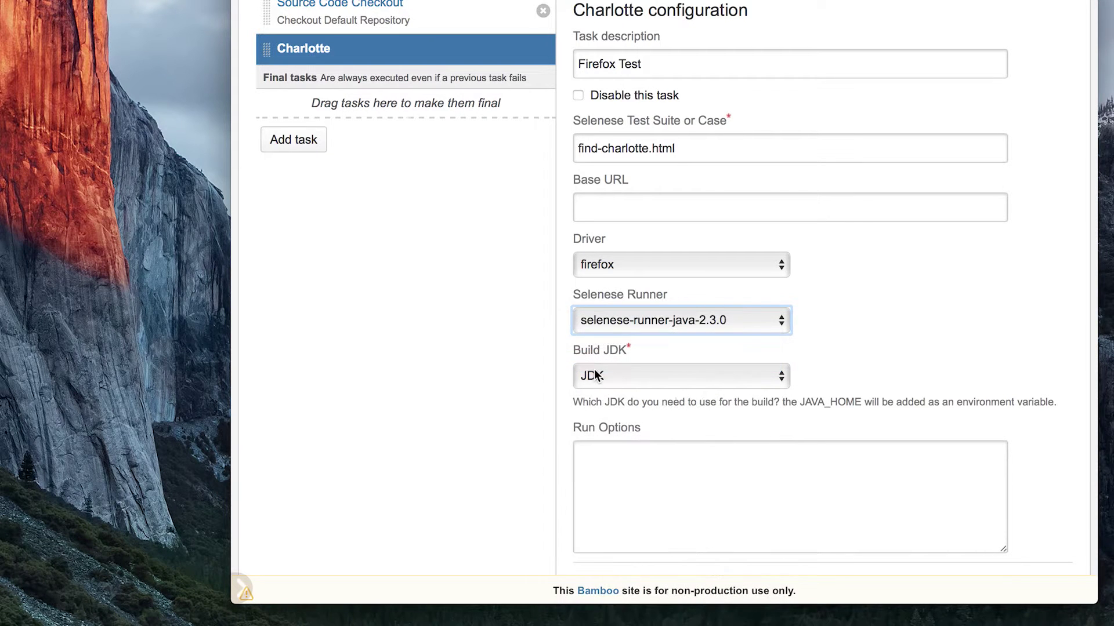
click(592, 378)
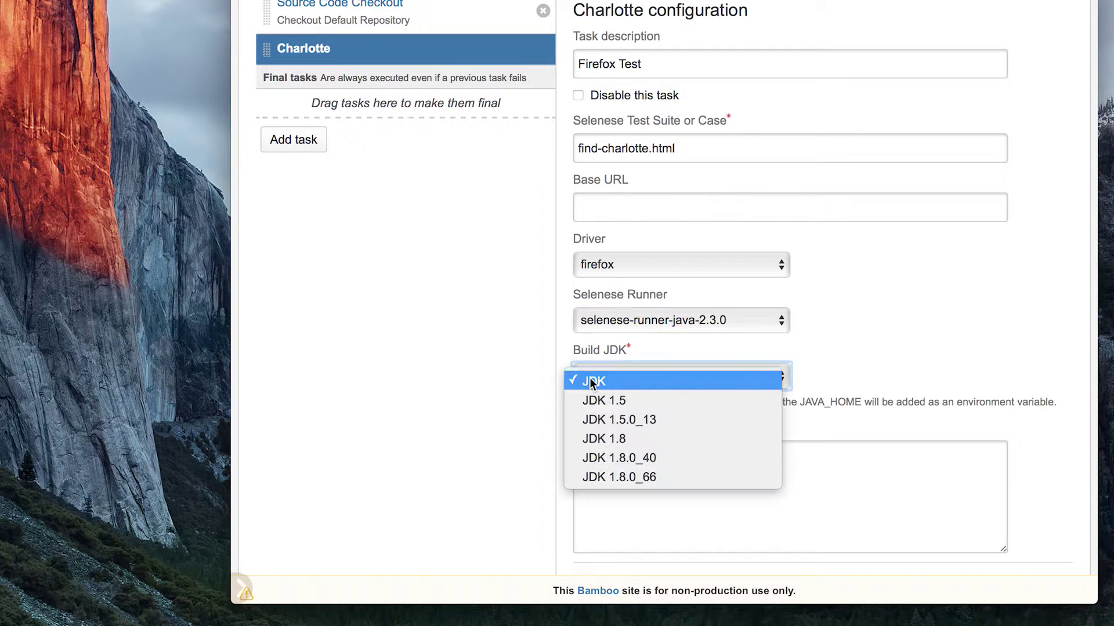
click(594, 439)
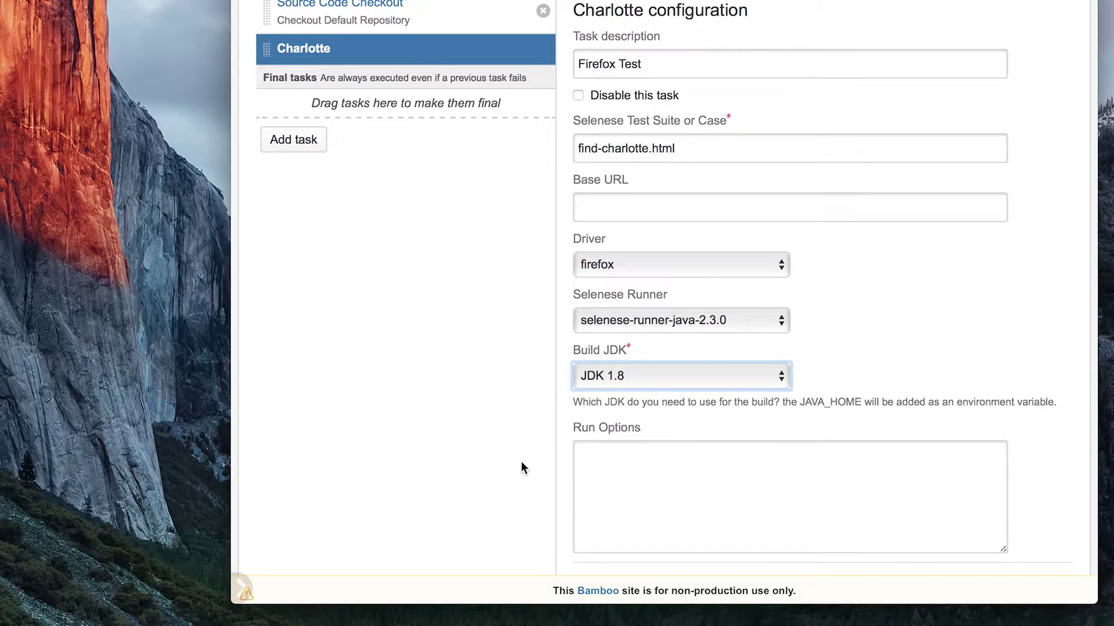
scroll(521, 461, down, 3)
scroll(520, 461, down, 2)
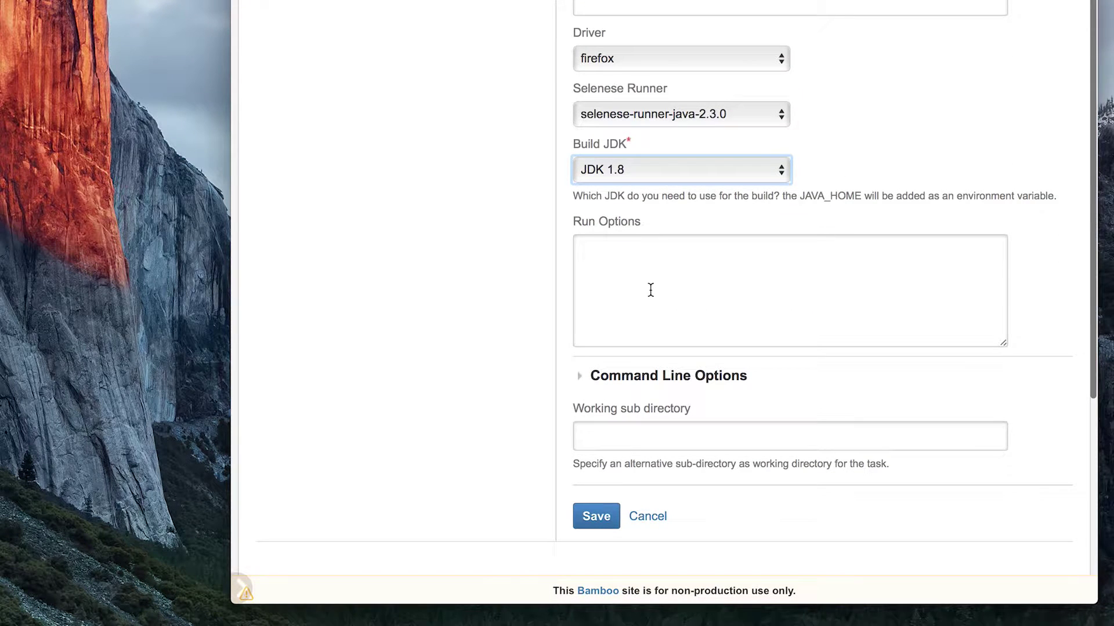
- Enter --set-speed 1000 as the Charlotte task's run options
click(651, 289)
scroll(626, 343, down, 2)
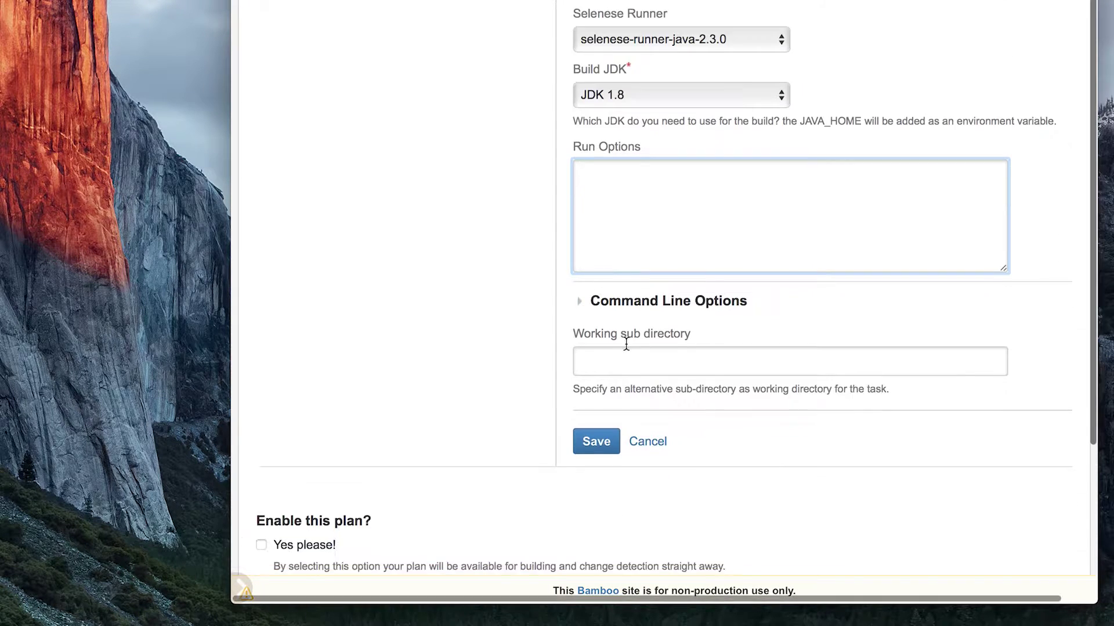
click(580, 292)
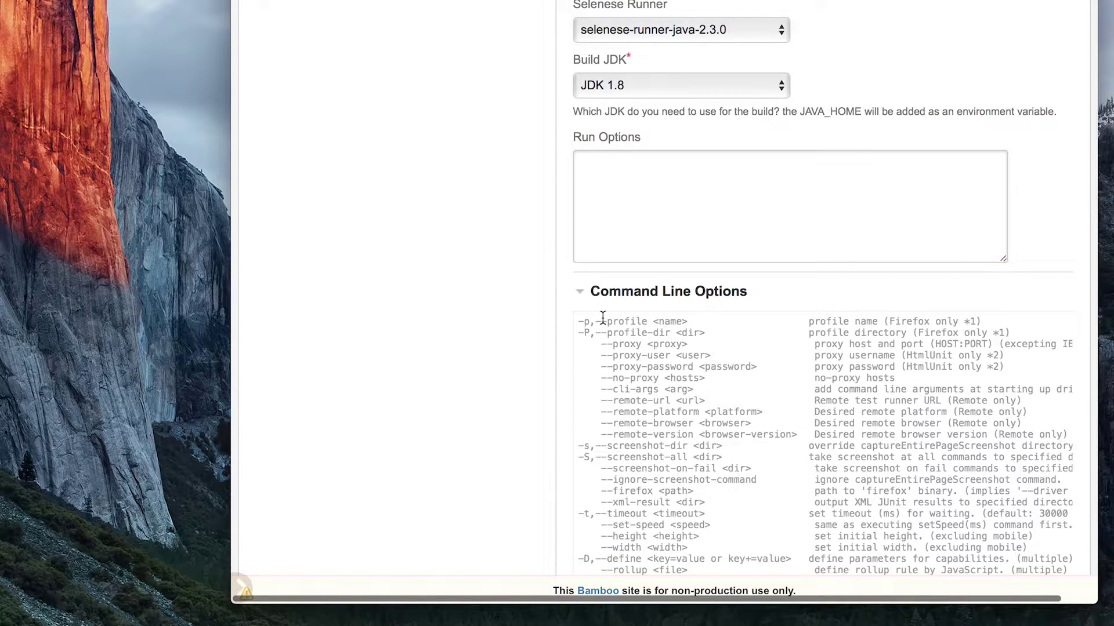
scroll(601, 318, down, 4)
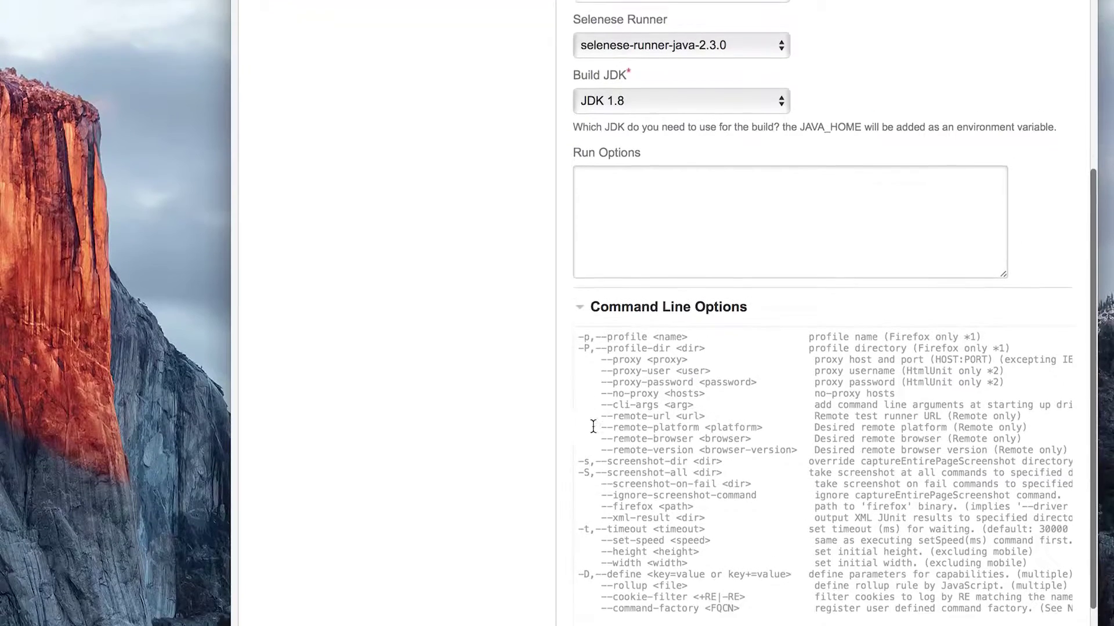
click(611, 257)
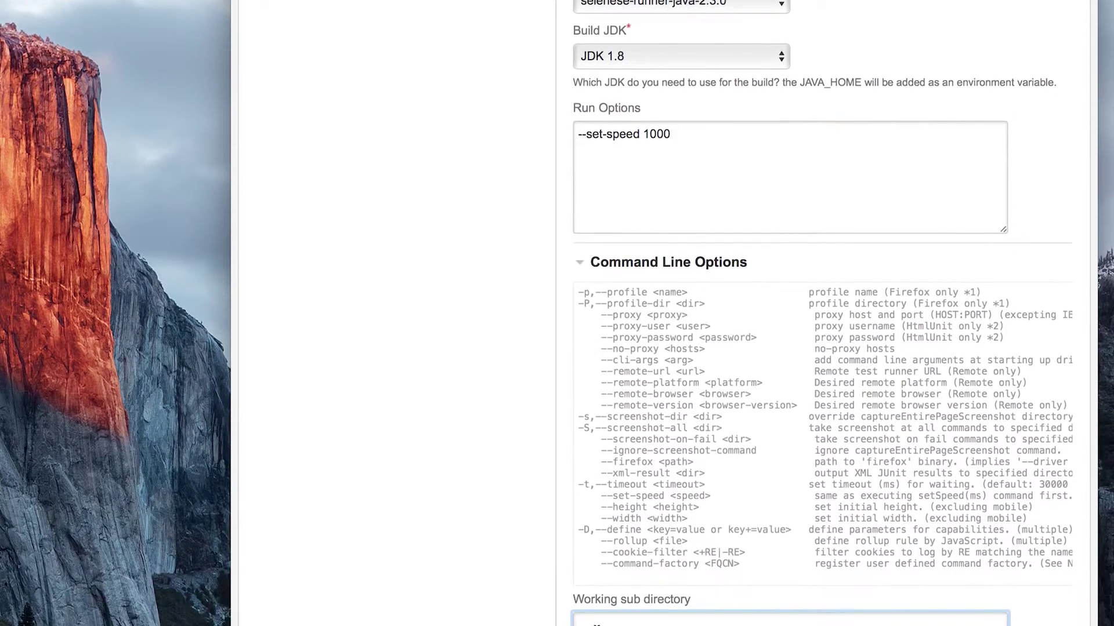
click(590, 506)
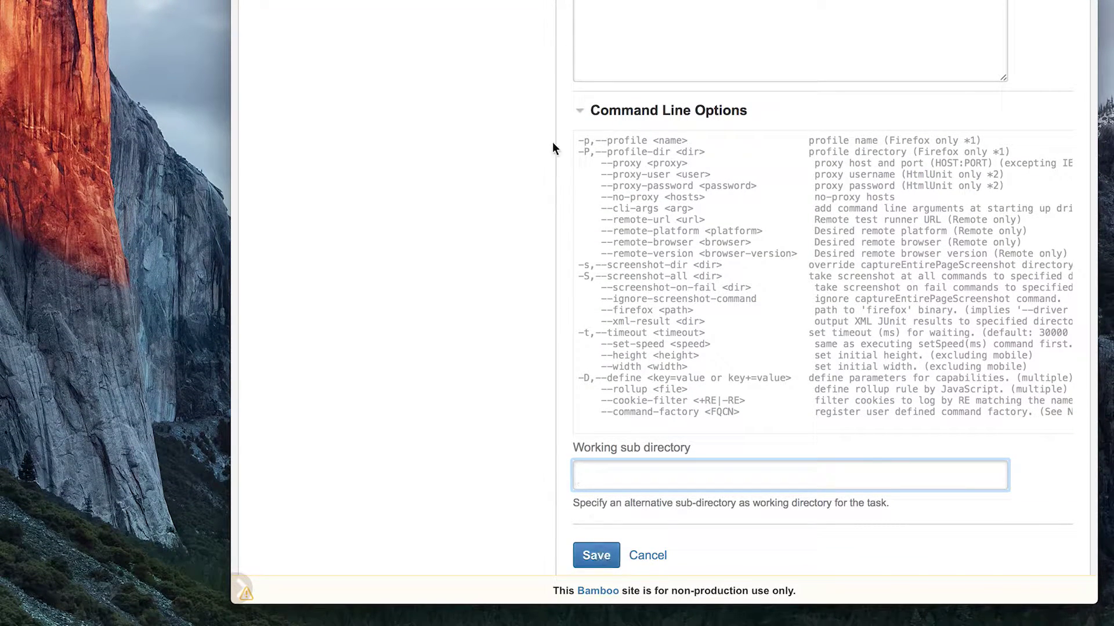
- Collapse the options reference, enable the plan, and save the task
click(580, 111)
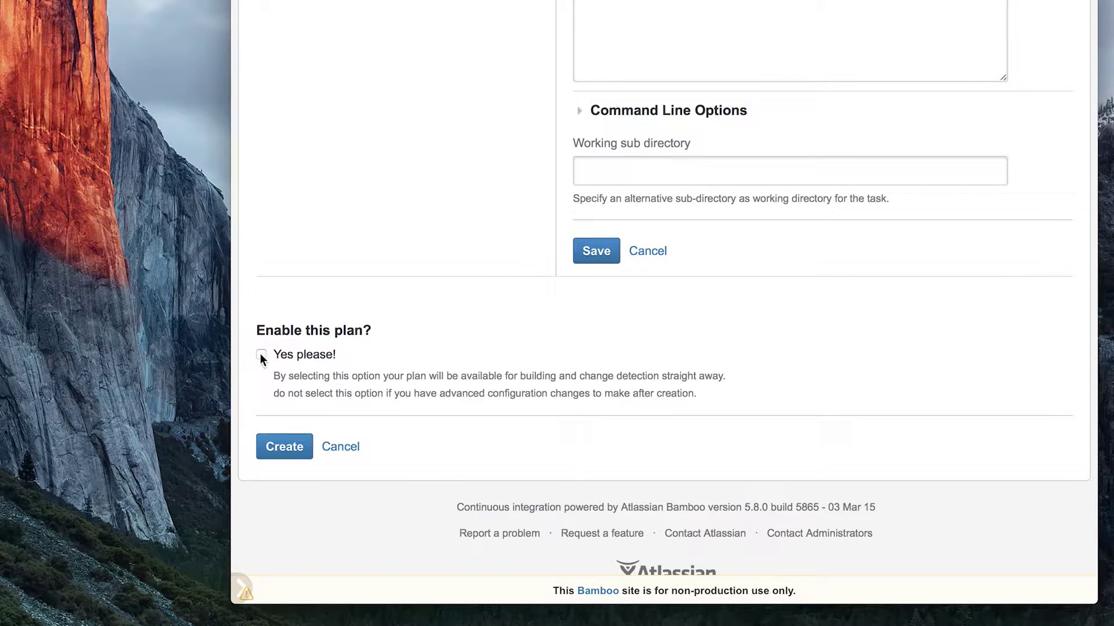
click(261, 354)
click(597, 258)
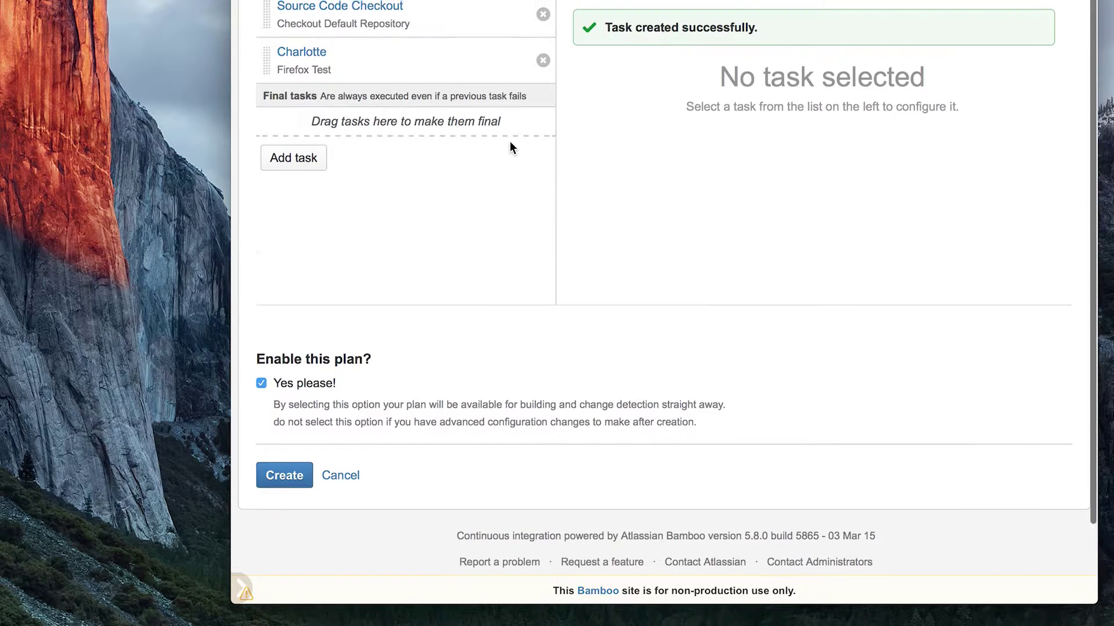
scroll(509, 147, down, 1)
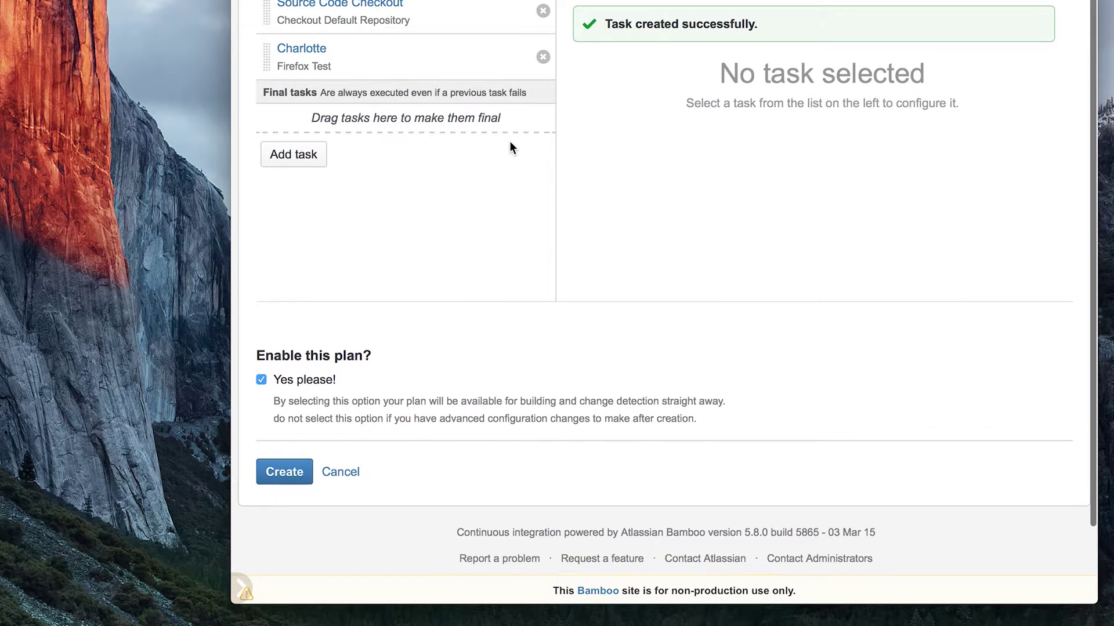
- Create the Test My Web plan and open build #1's passed test results
click(285, 479)
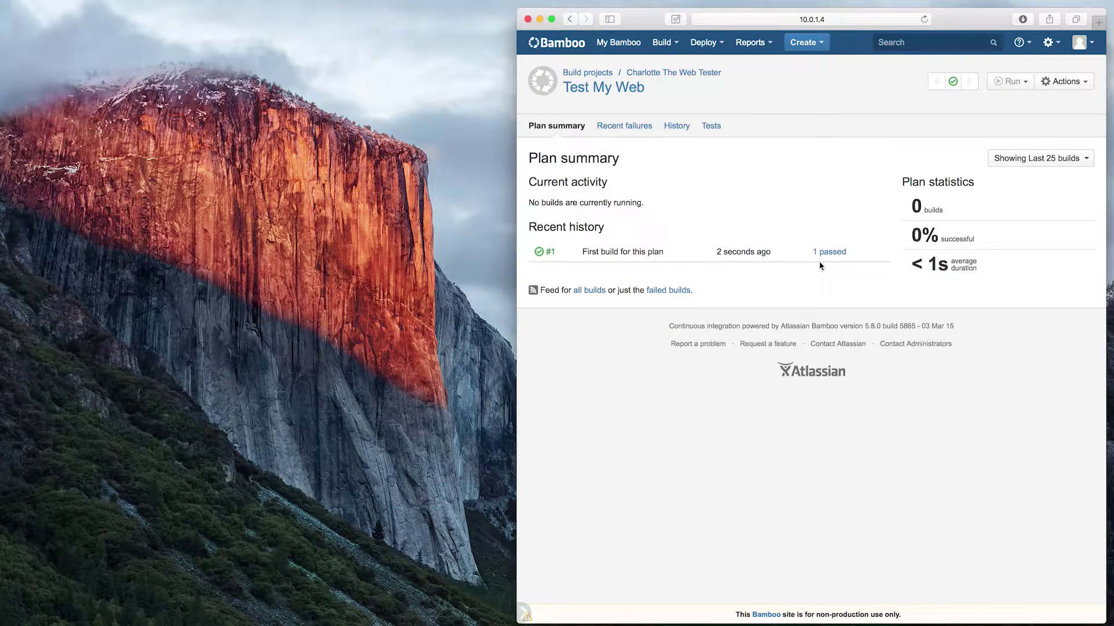
click(826, 252)
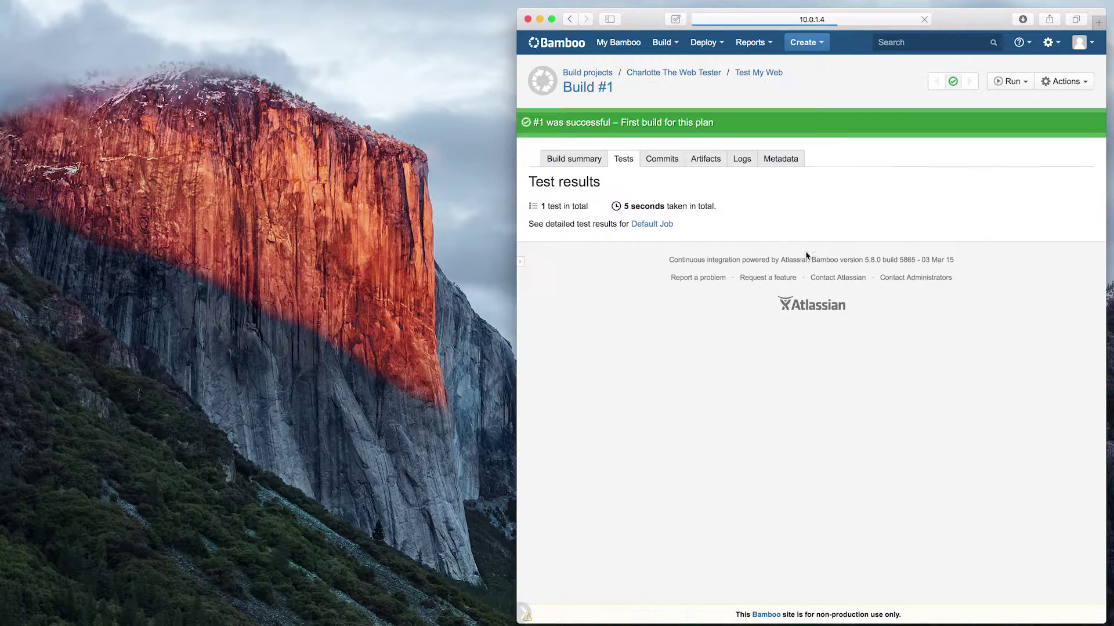
click(662, 162)
- Inspect the Default Job's Charlotte results, then open the job's configuration
click(520, 261)
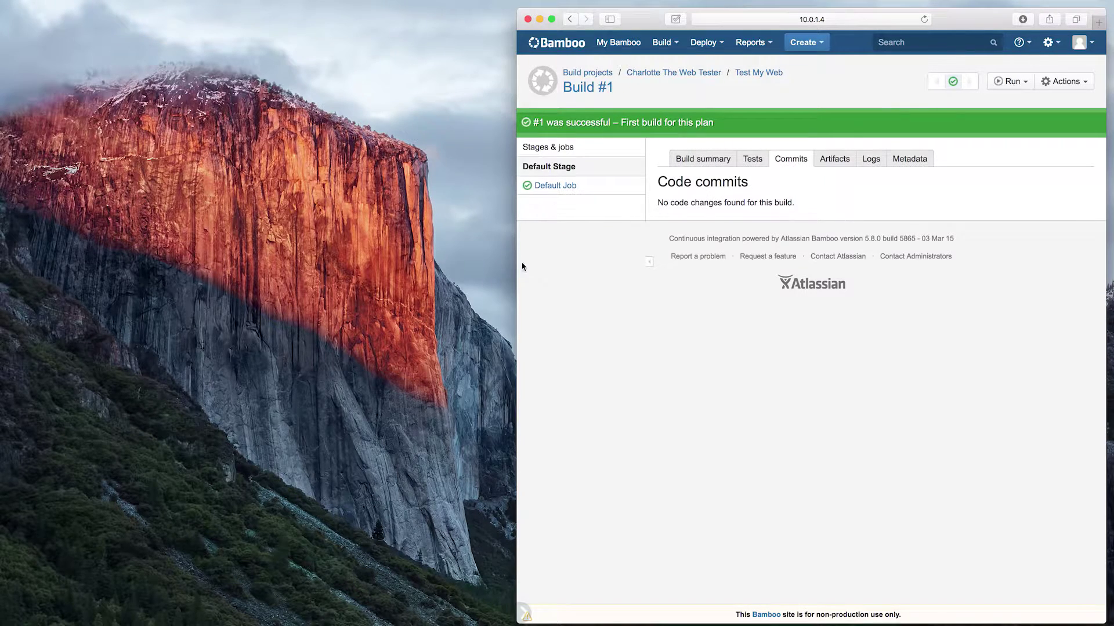
click(555, 193)
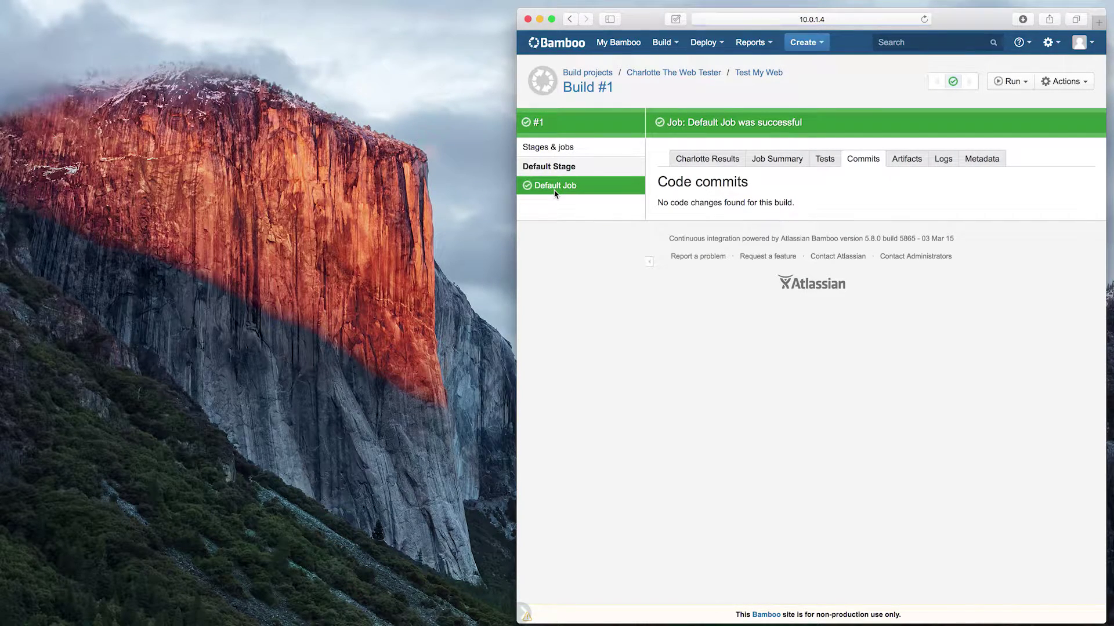
click(719, 160)
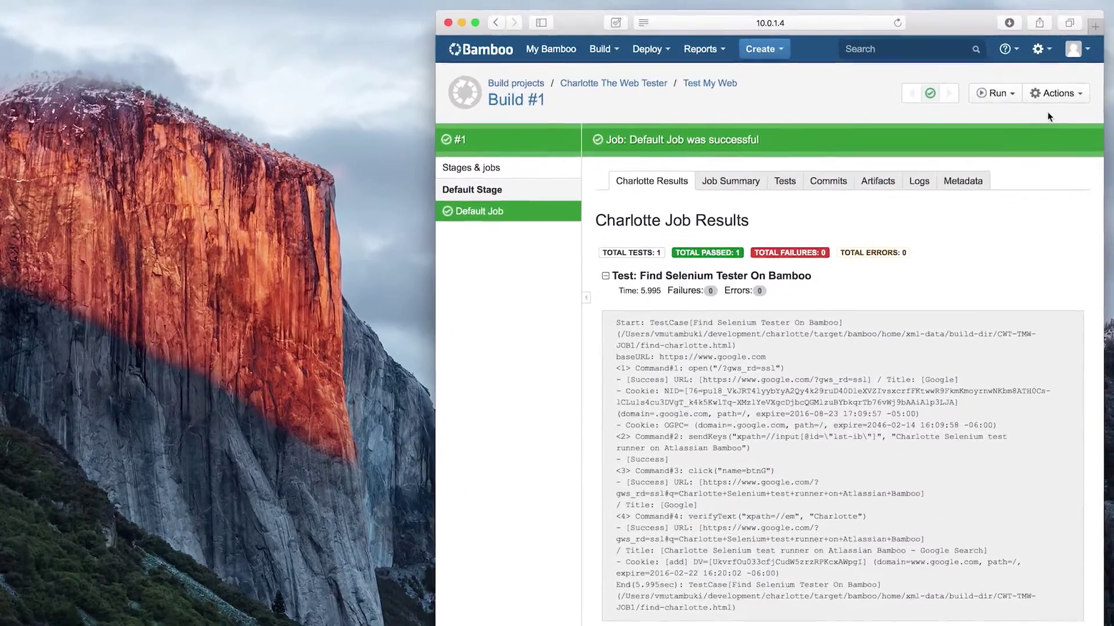
click(1057, 94)
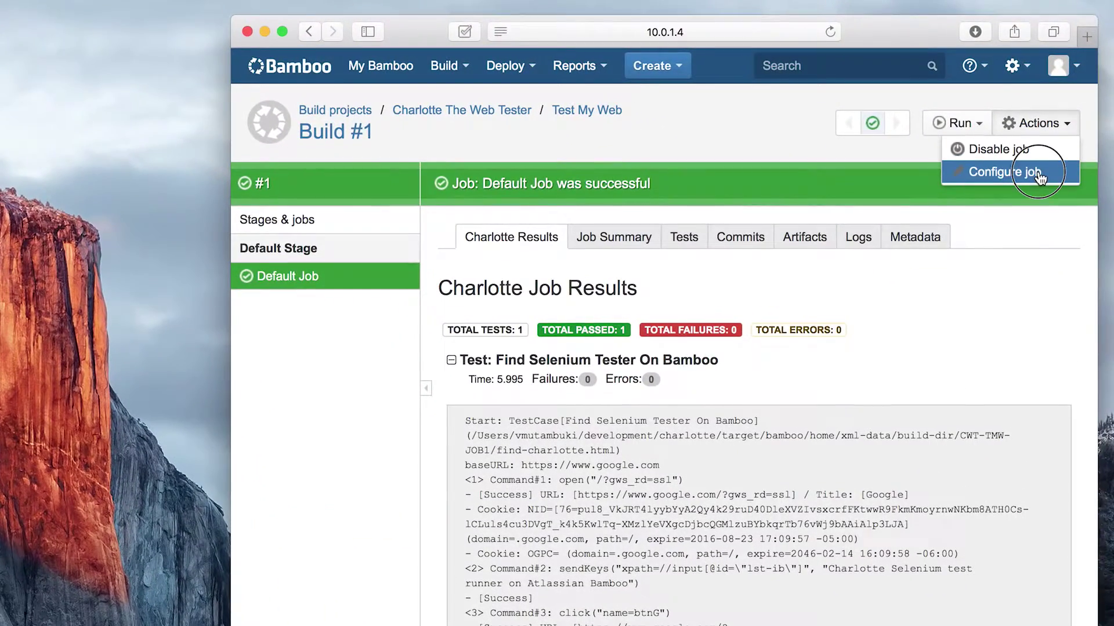
click(1056, 130)
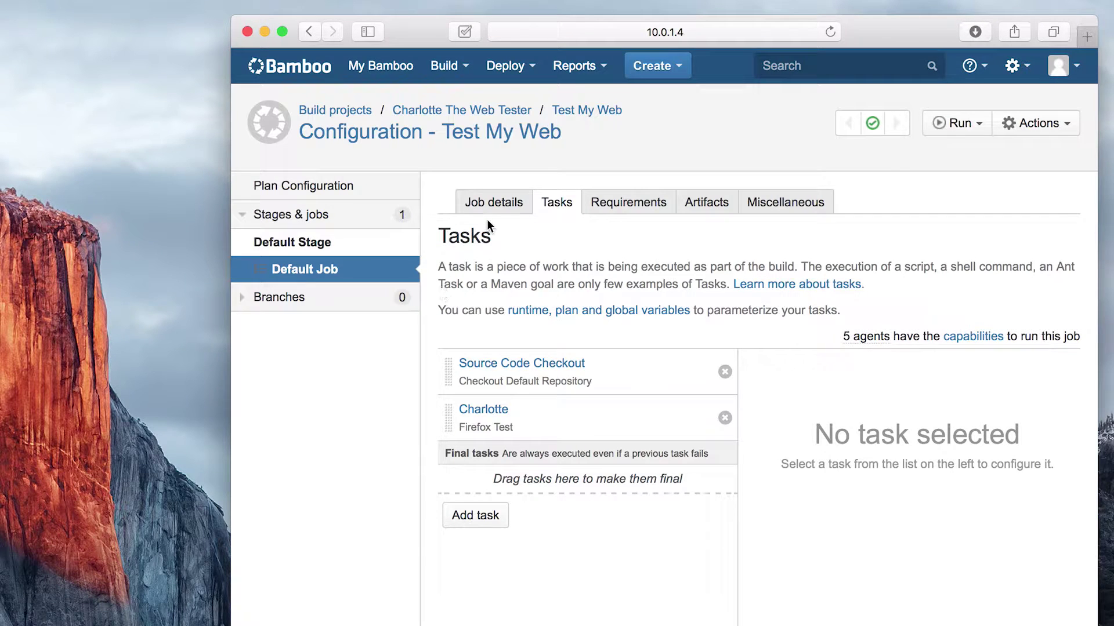
- Rename the job to 'Firefox On OSX', save it, and return to Plan Configuration
click(488, 210)
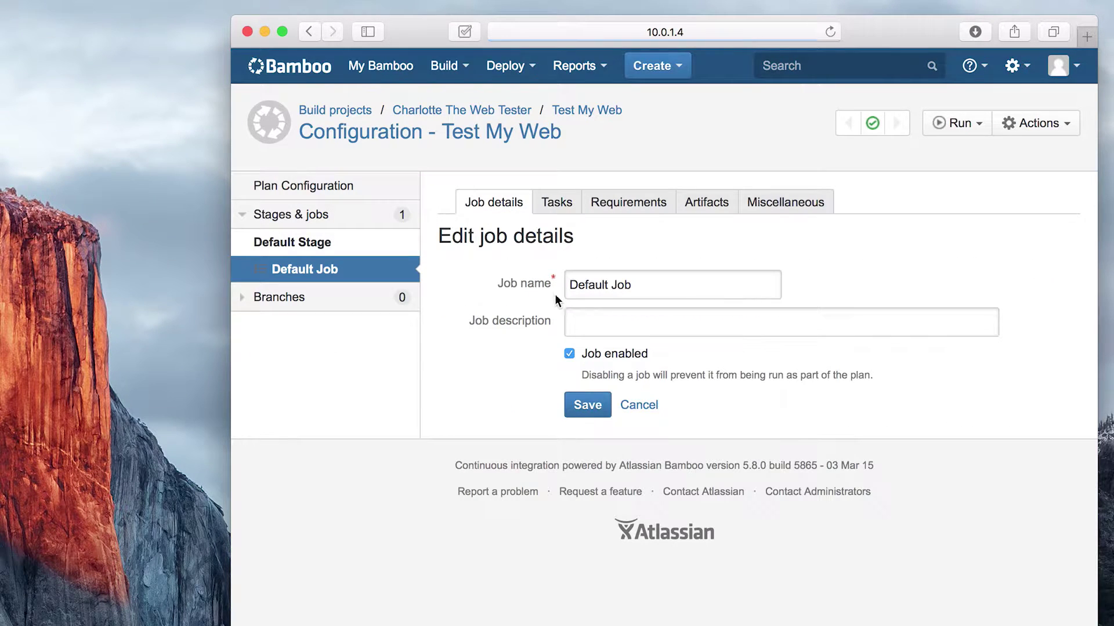
drag(641, 286, 524, 289)
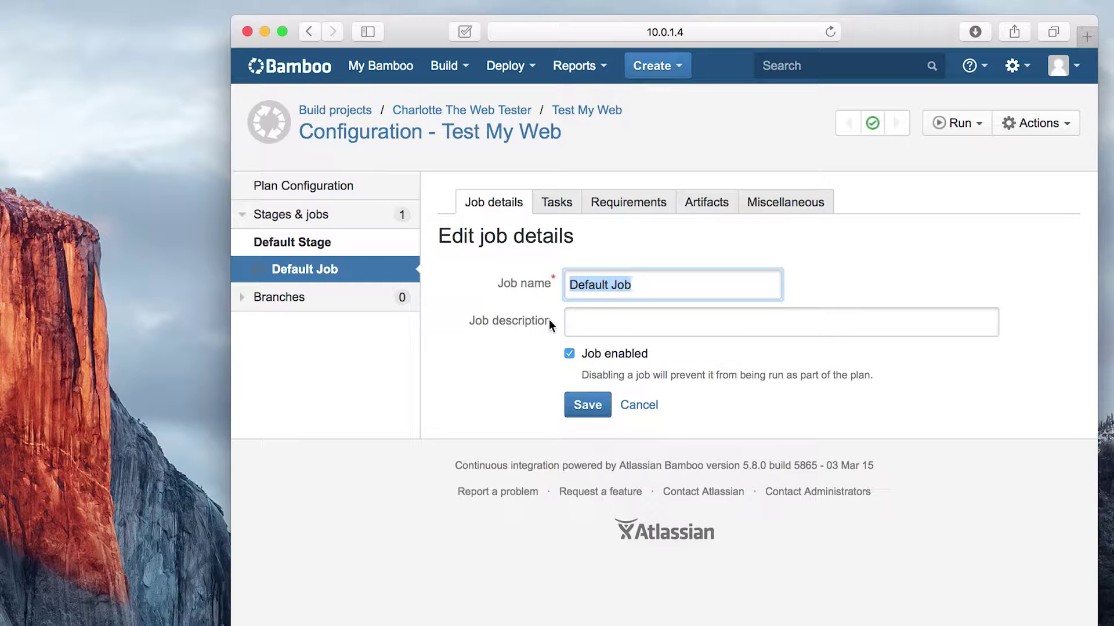
text(Firefox On Windows)
double_click(651, 286)
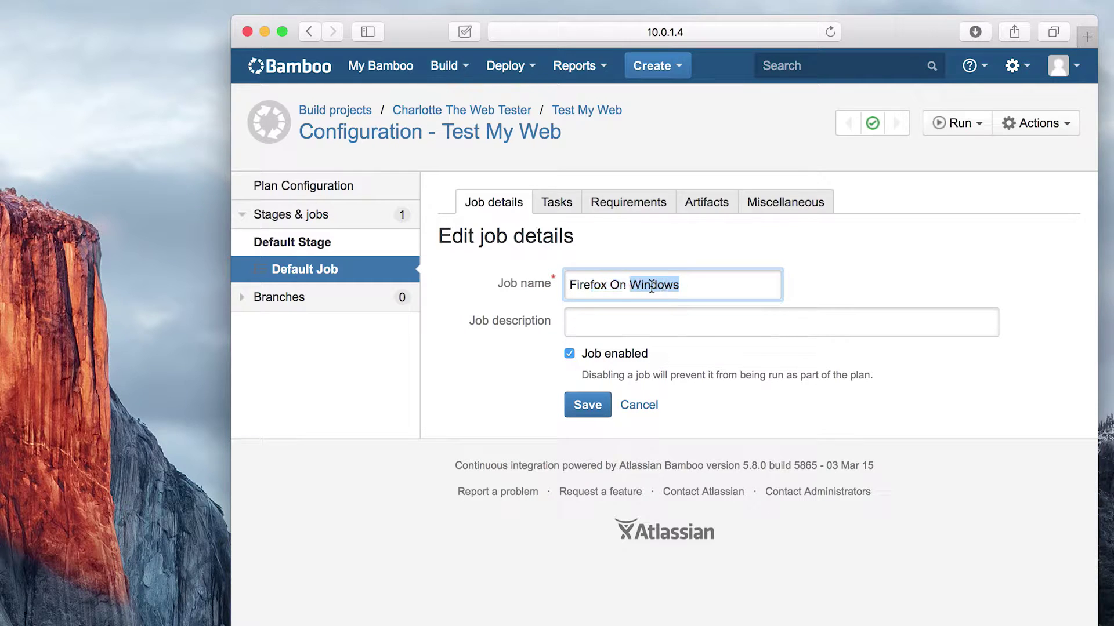
text(OSX)
click(589, 409)
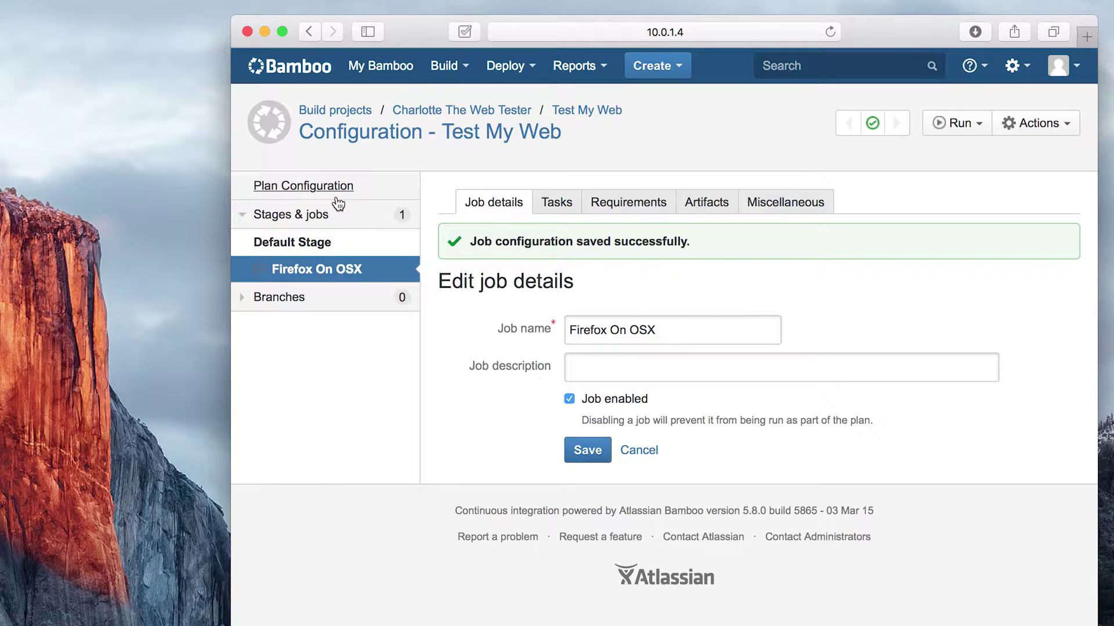
click(319, 190)
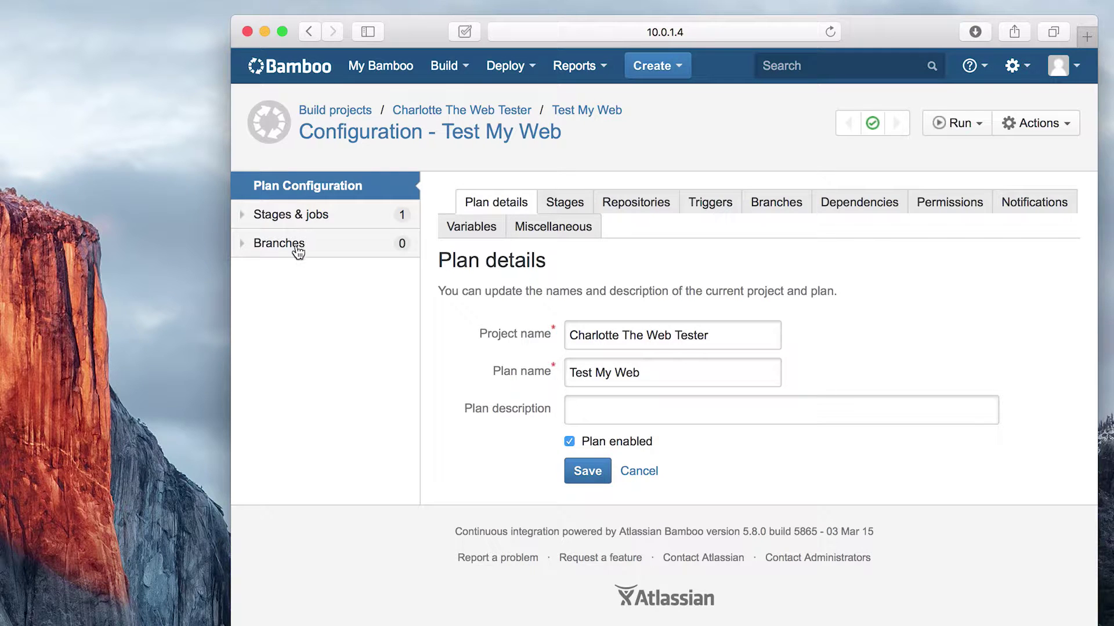
- Clone Firefox On OSX into a new job named Firefox On Windows with key FOW
click(557, 203)
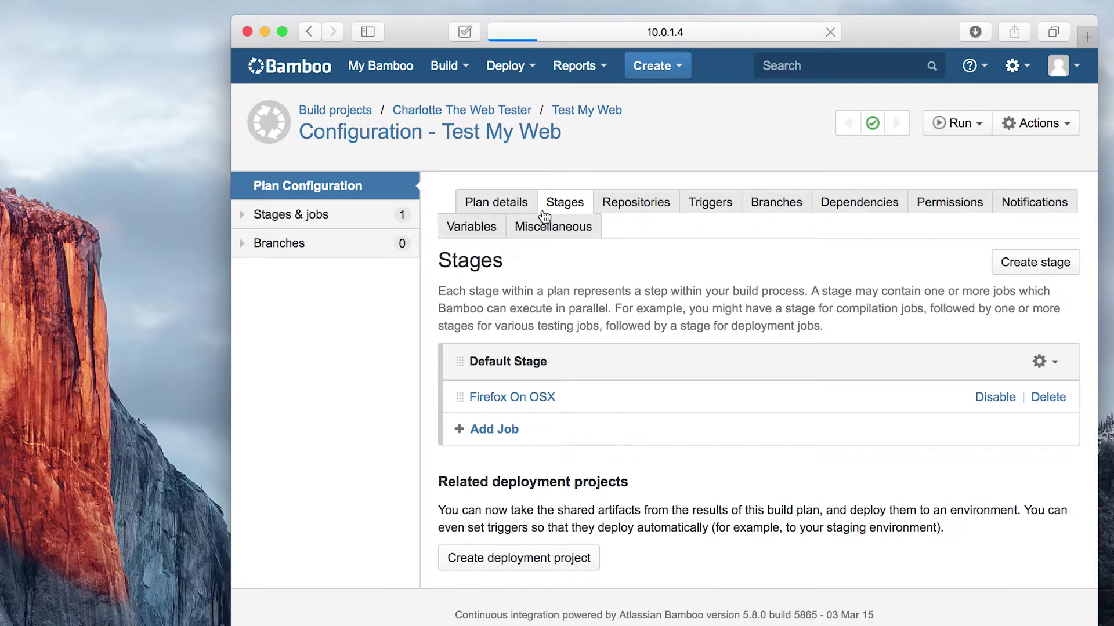
click(490, 430)
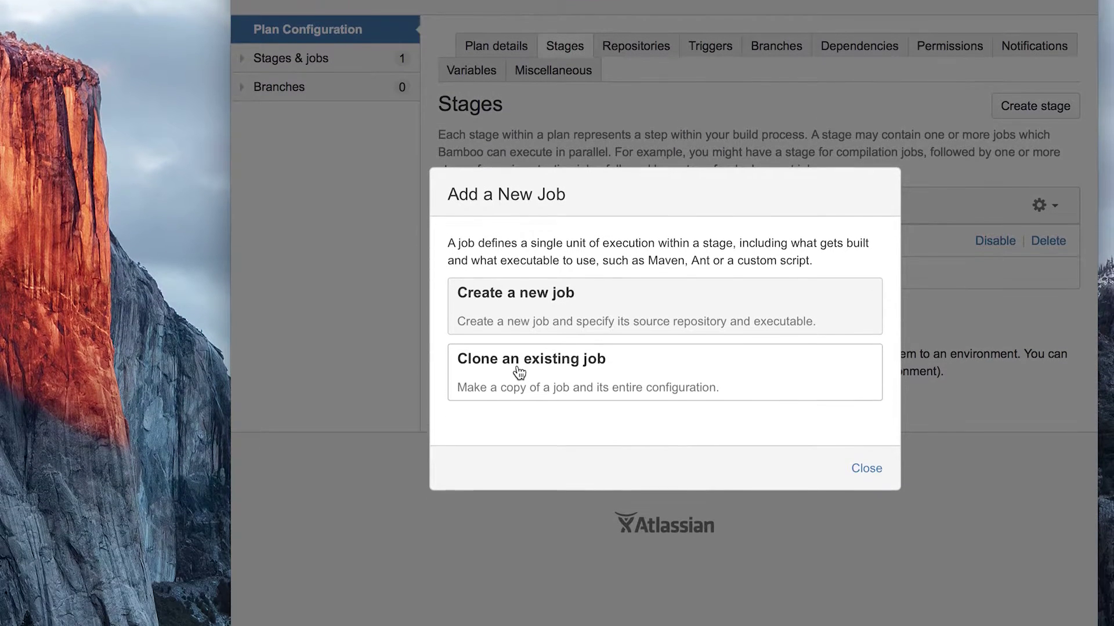
click(518, 503)
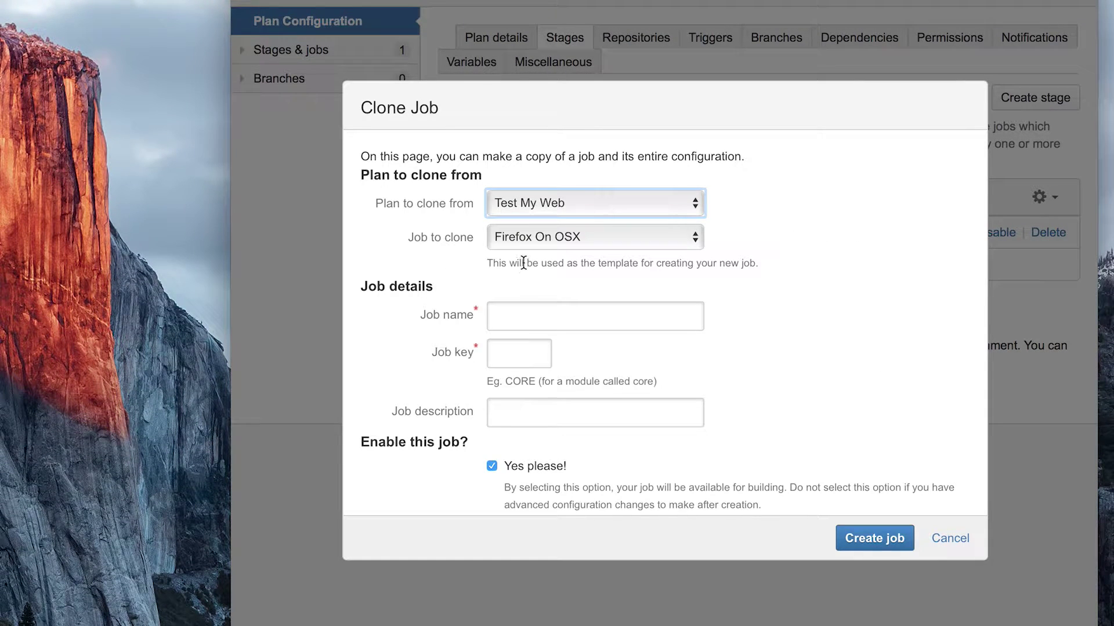
click(518, 322)
text(Firefox On Windows)
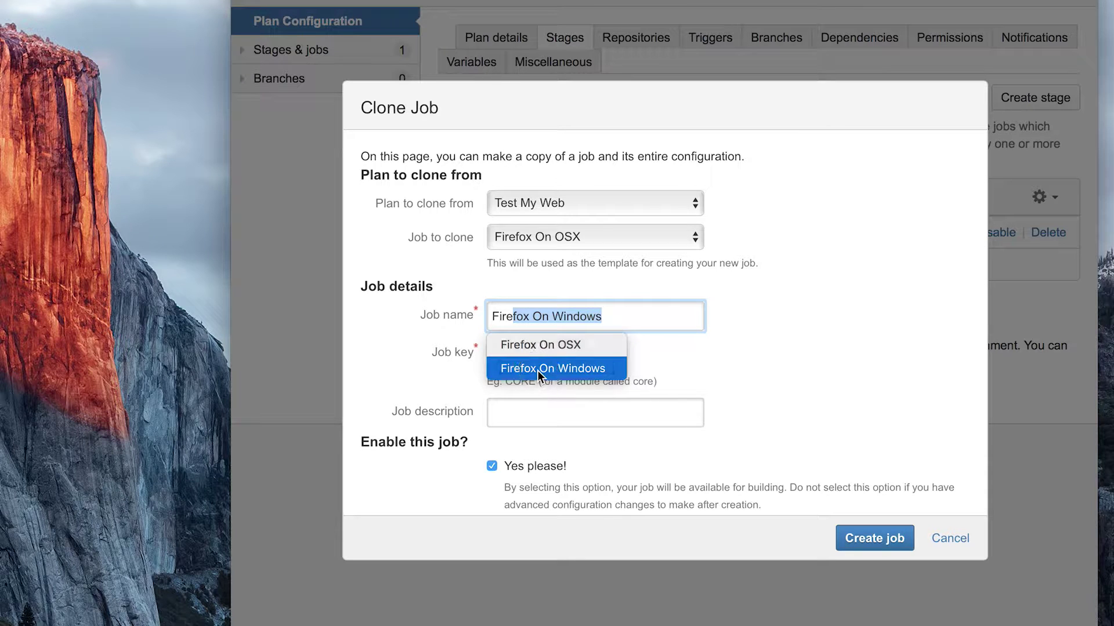
click(680, 344)
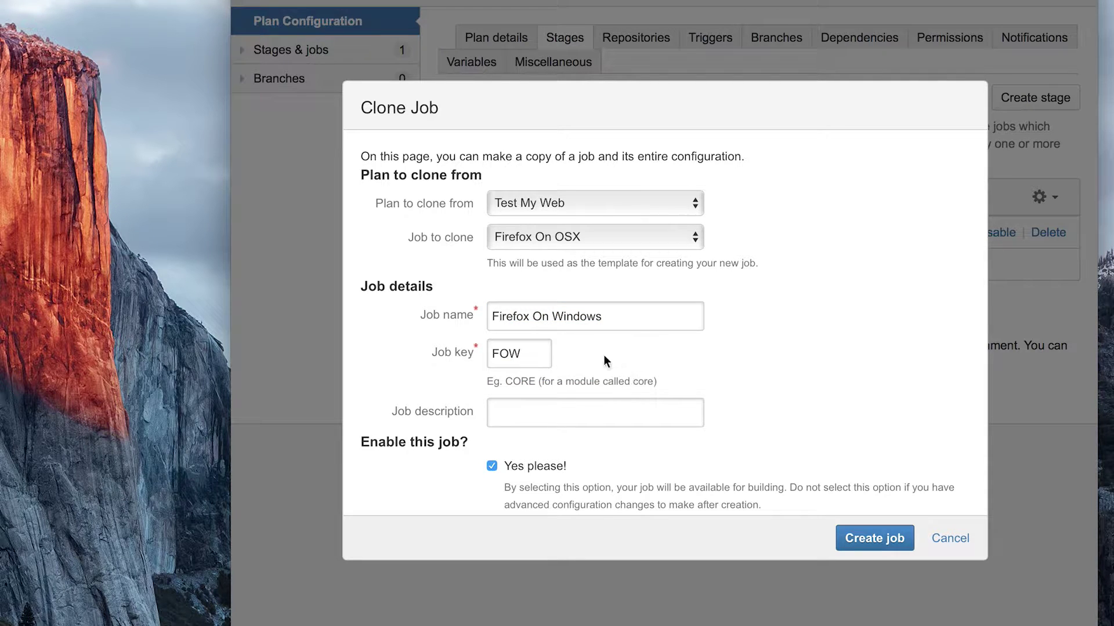
scroll(592, 467, down, 1)
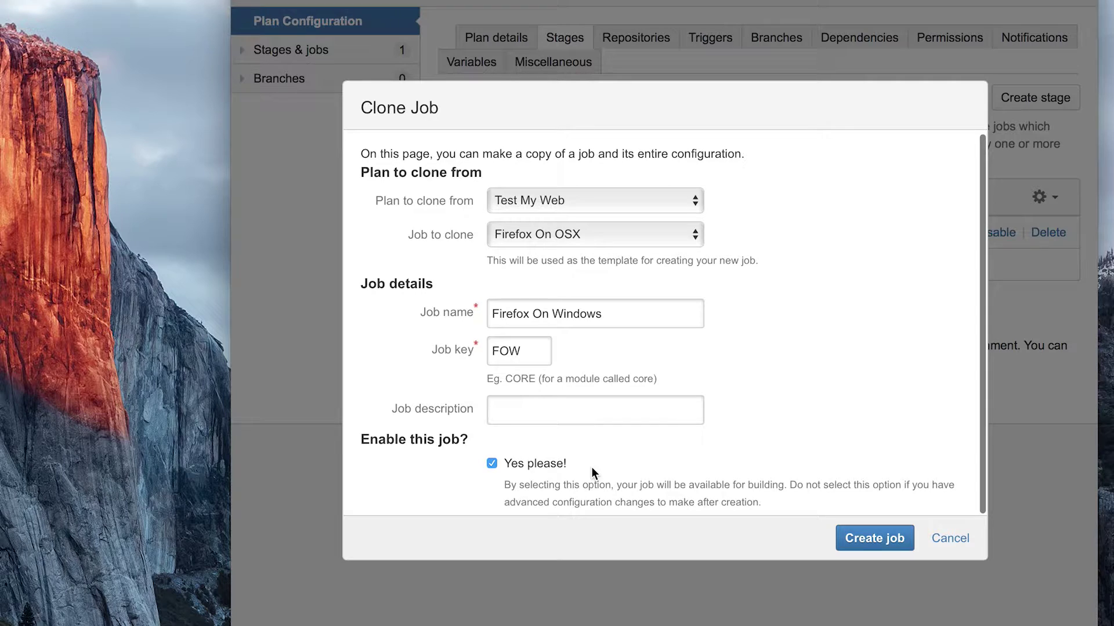
scroll(586, 439, down, 1)
click(584, 409)
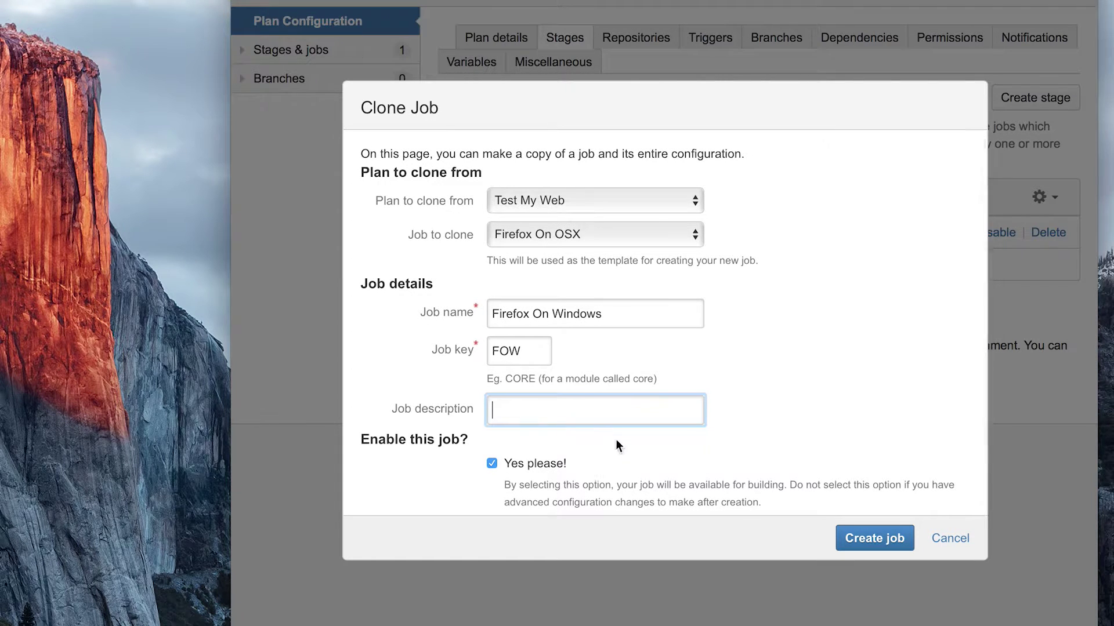
click(870, 537)
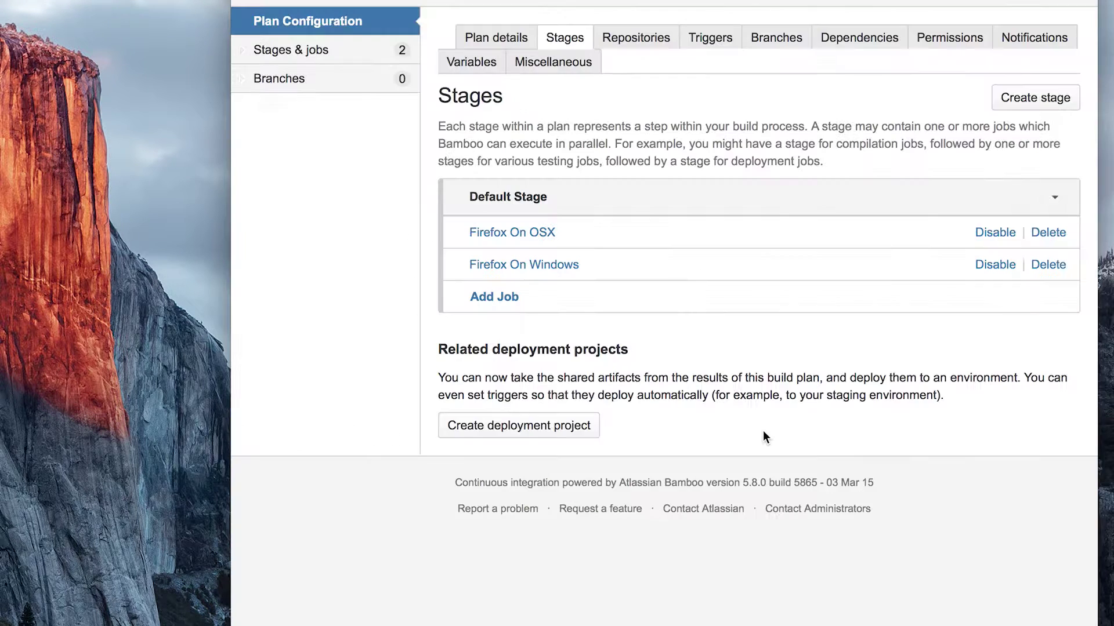
- Review the Firefox On Windows job's Charlotte task settings, then view its JDK 1.8 requirement
click(555, 267)
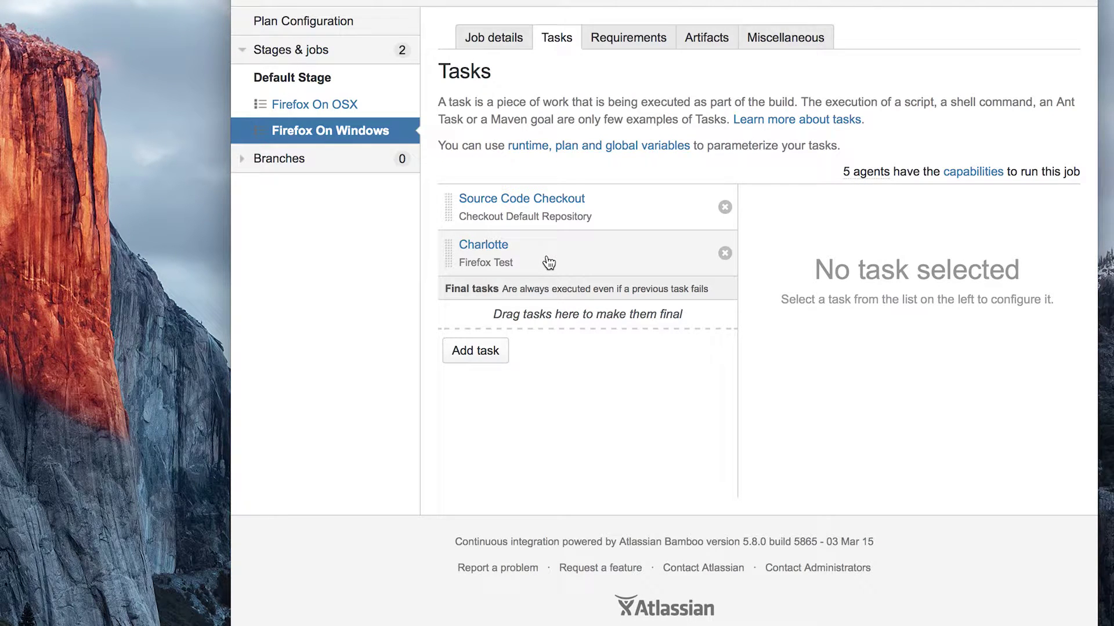
click(548, 260)
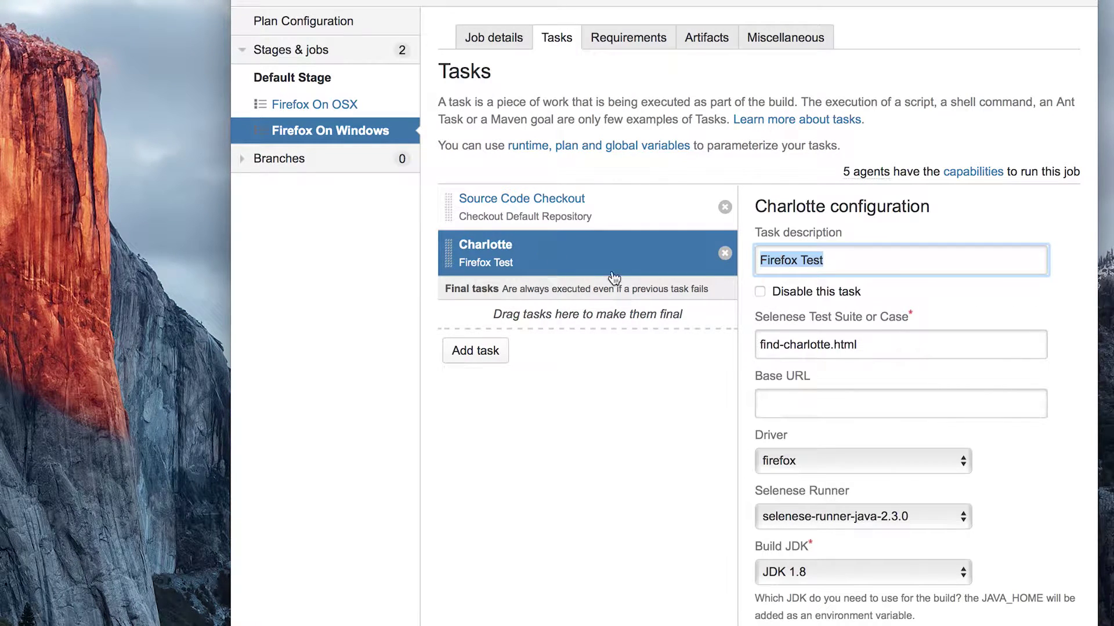
scroll(689, 468, down, 5)
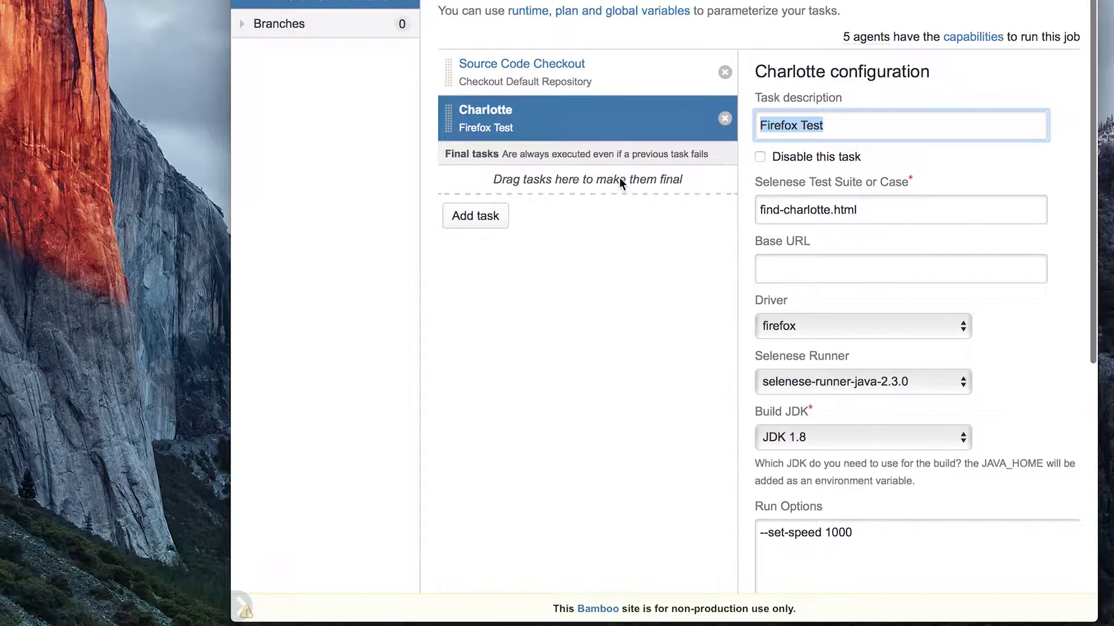
scroll(792, 367, up, 7)
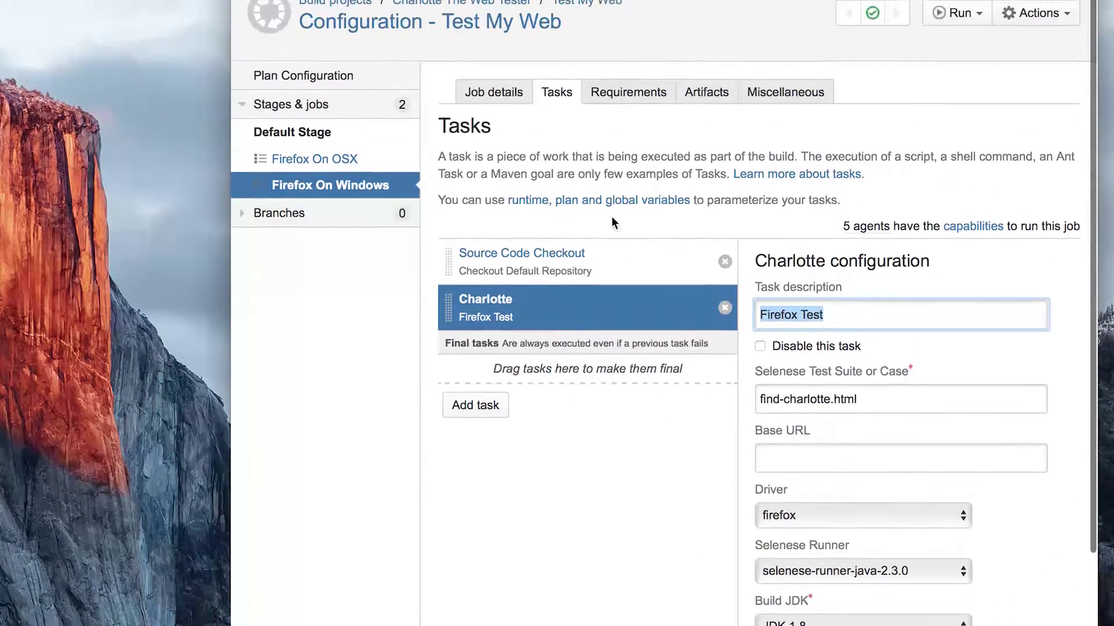
scroll(612, 223, up, 4)
click(618, 204)
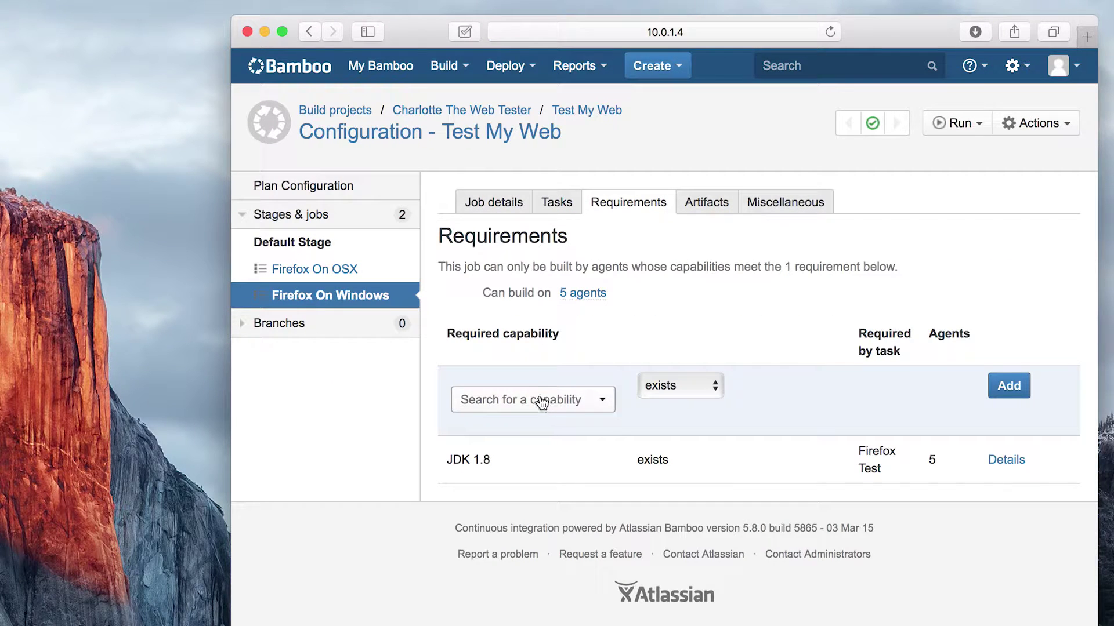
- Require the Windows capability for Firefox On Windows and check its build #2 Charlotte results
click(537, 409)
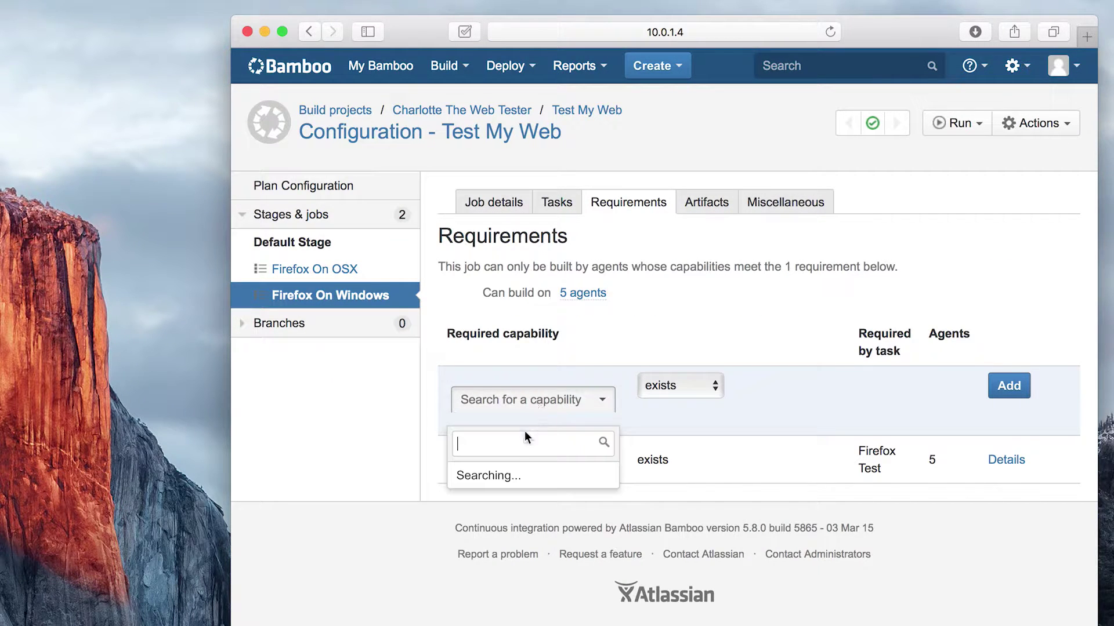
text(W)
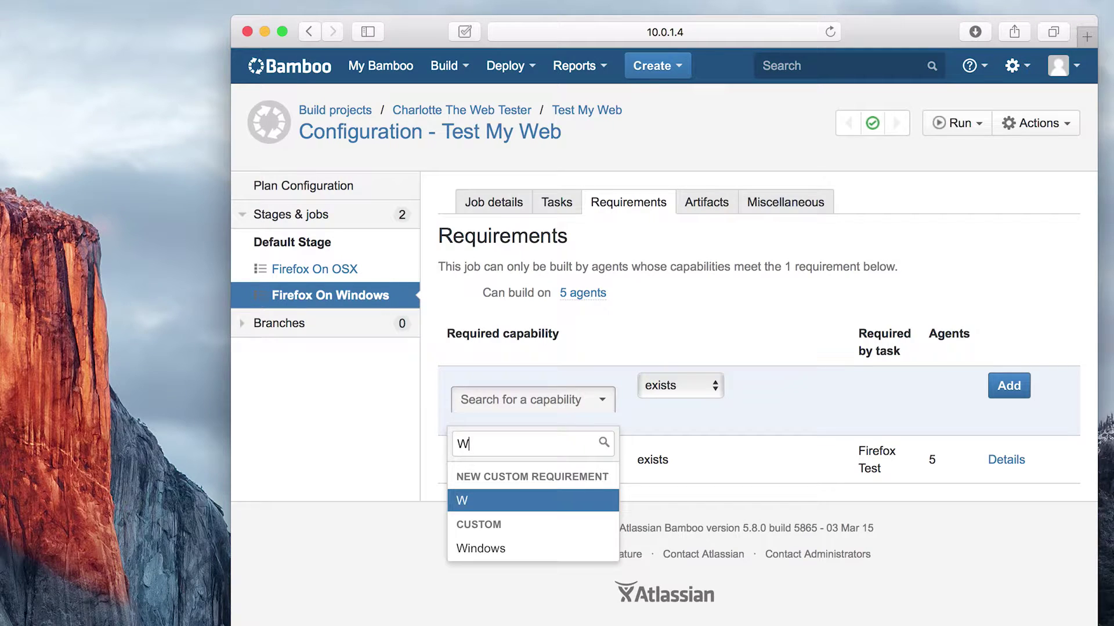
click(489, 554)
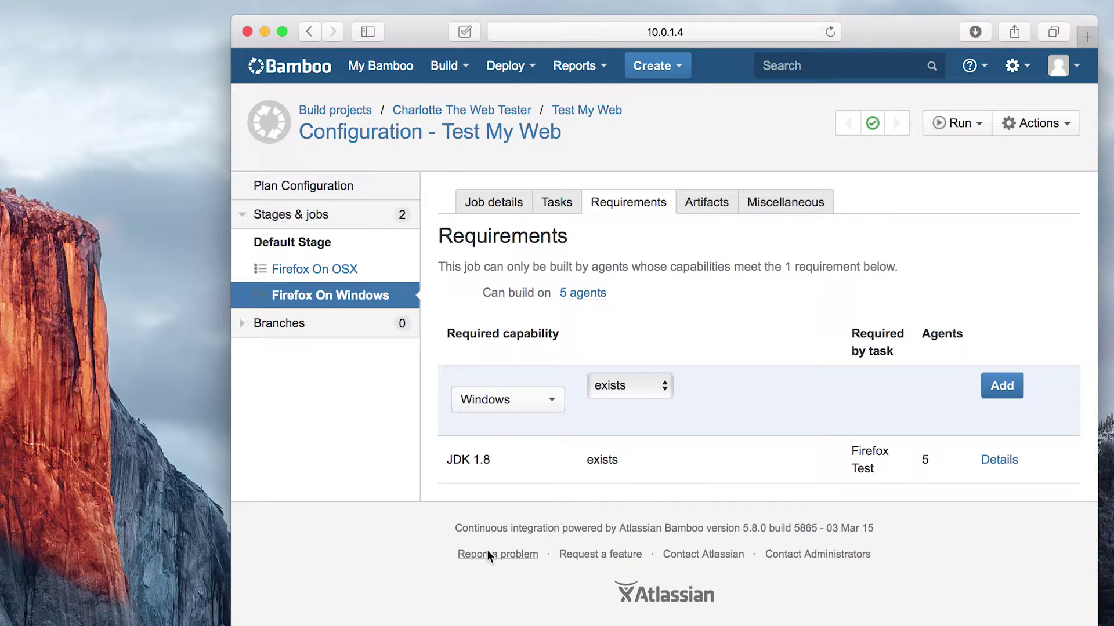
click(993, 394)
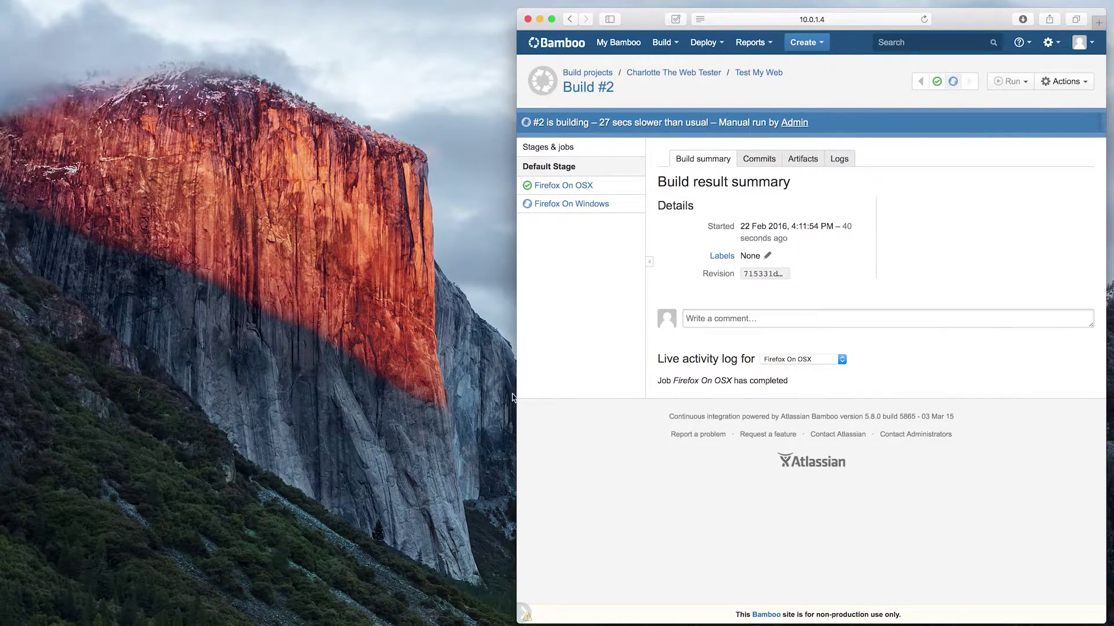
click(571, 205)
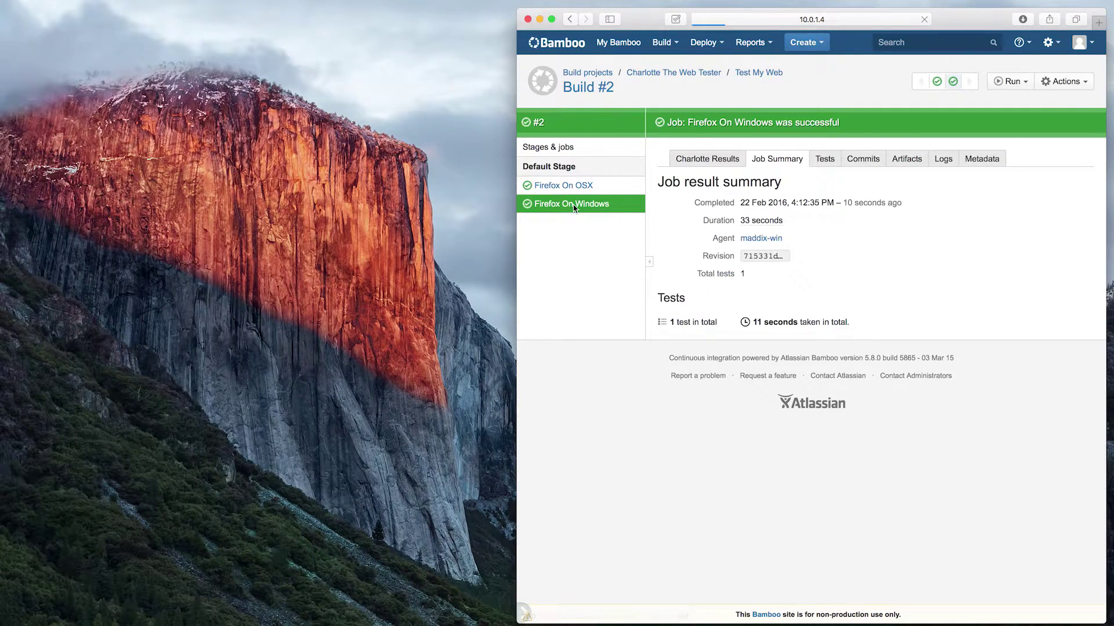
click(705, 161)
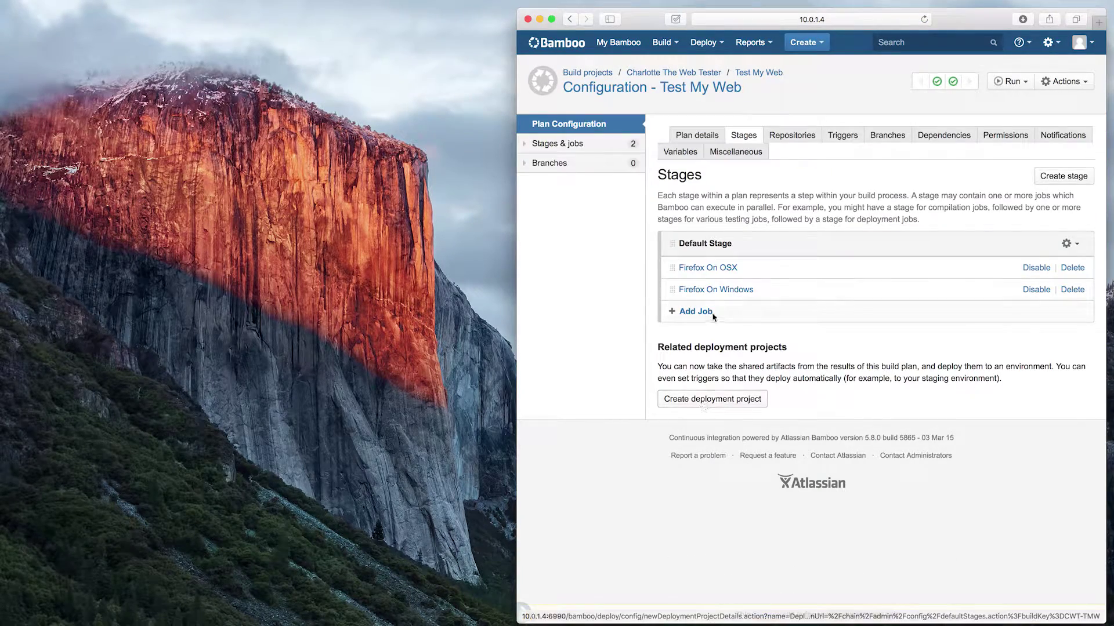
- Create the cloned job Chrome On Windows
click(693, 312)
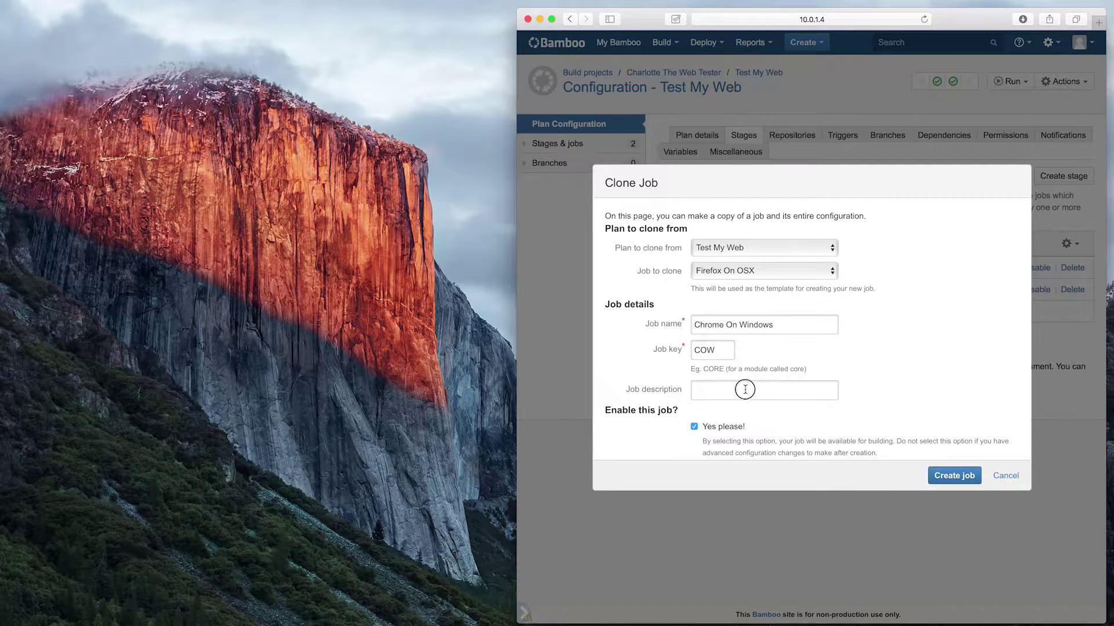
click(745, 389)
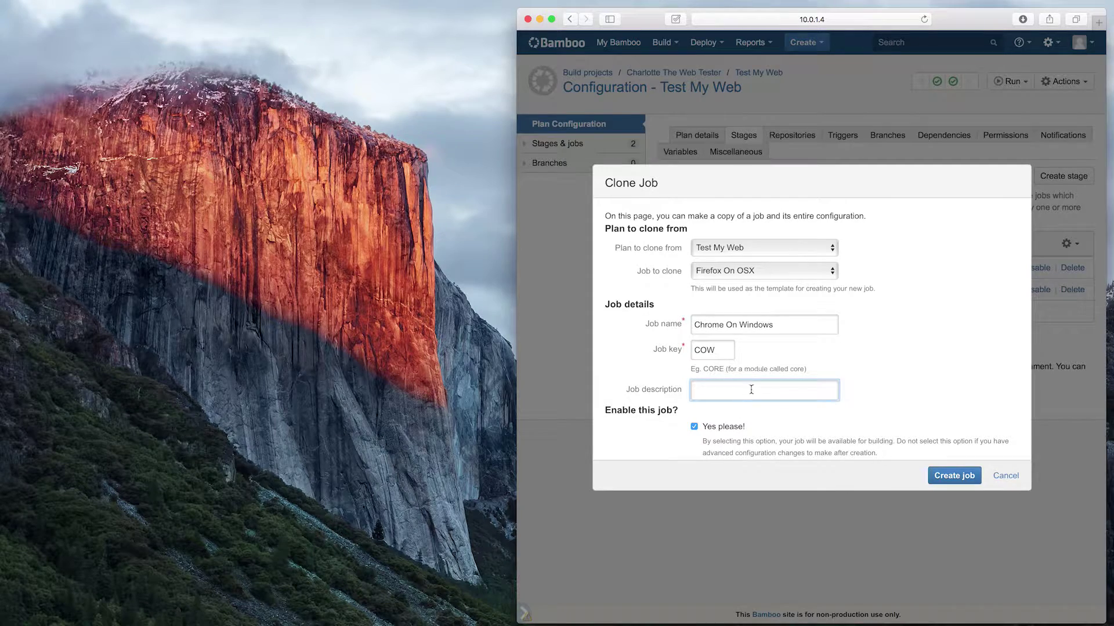
click(954, 475)
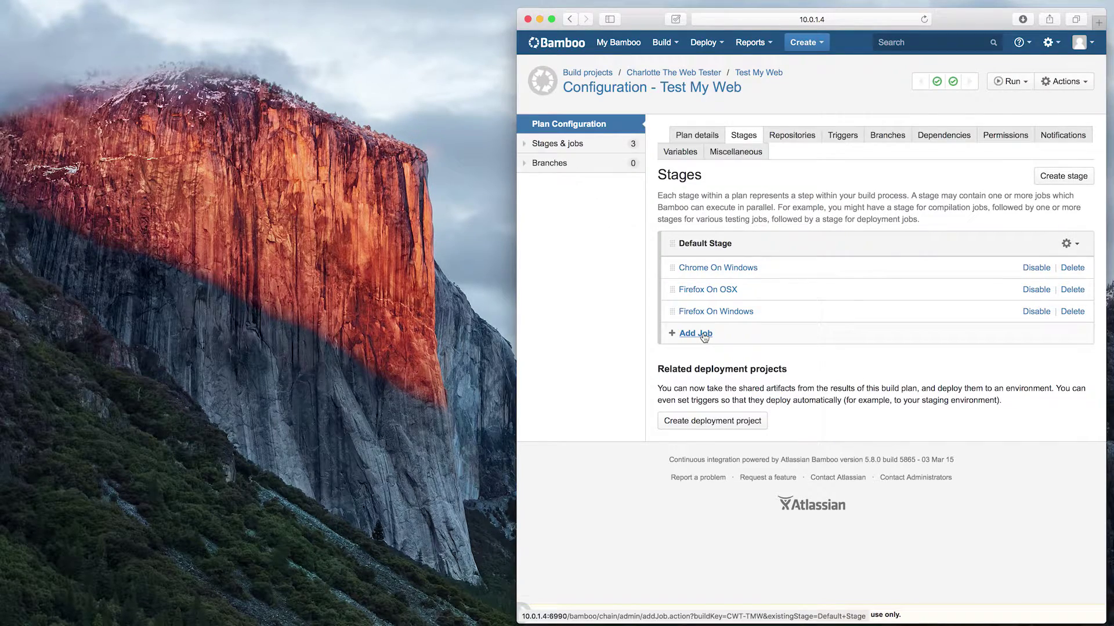
- Begin cloning Chrome On Windows into another job for Chrome on OSX
click(705, 335)
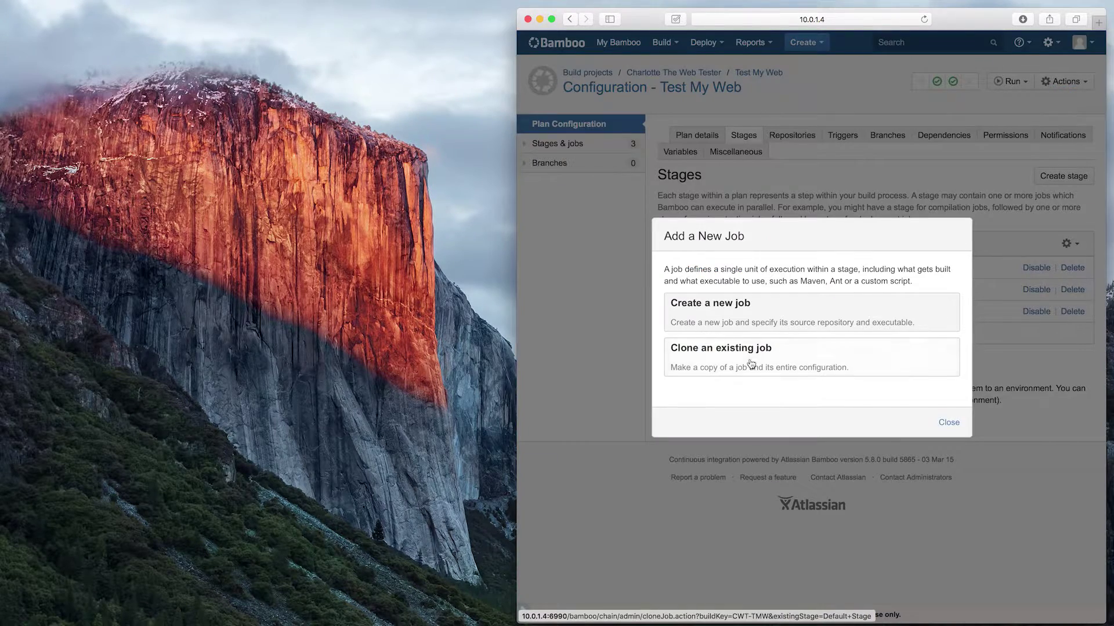
click(751, 363)
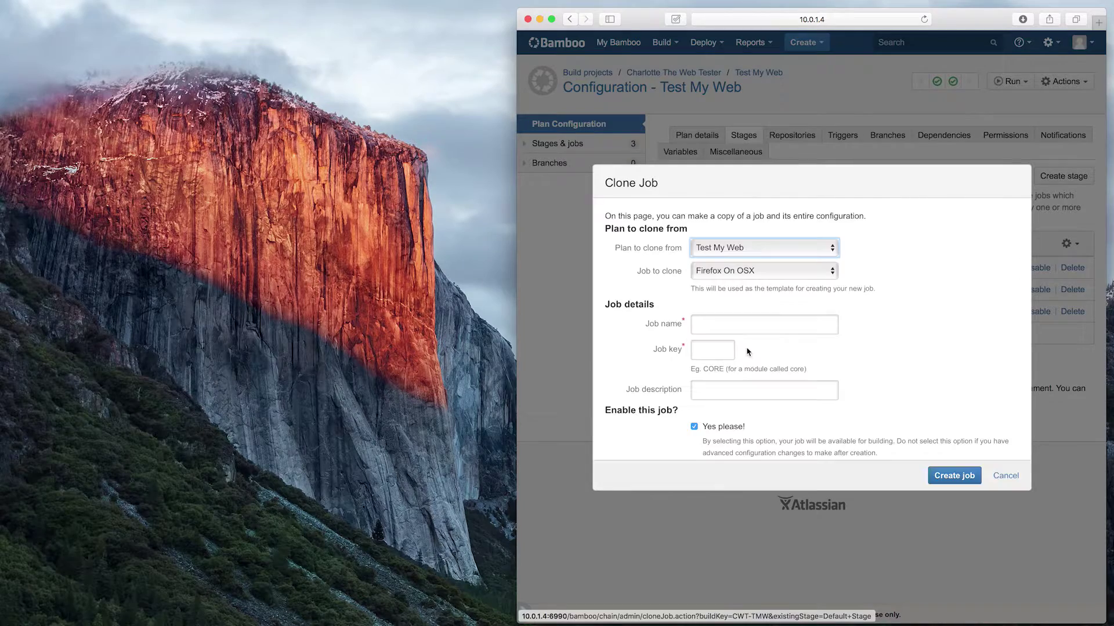
click(745, 276)
click(745, 288)
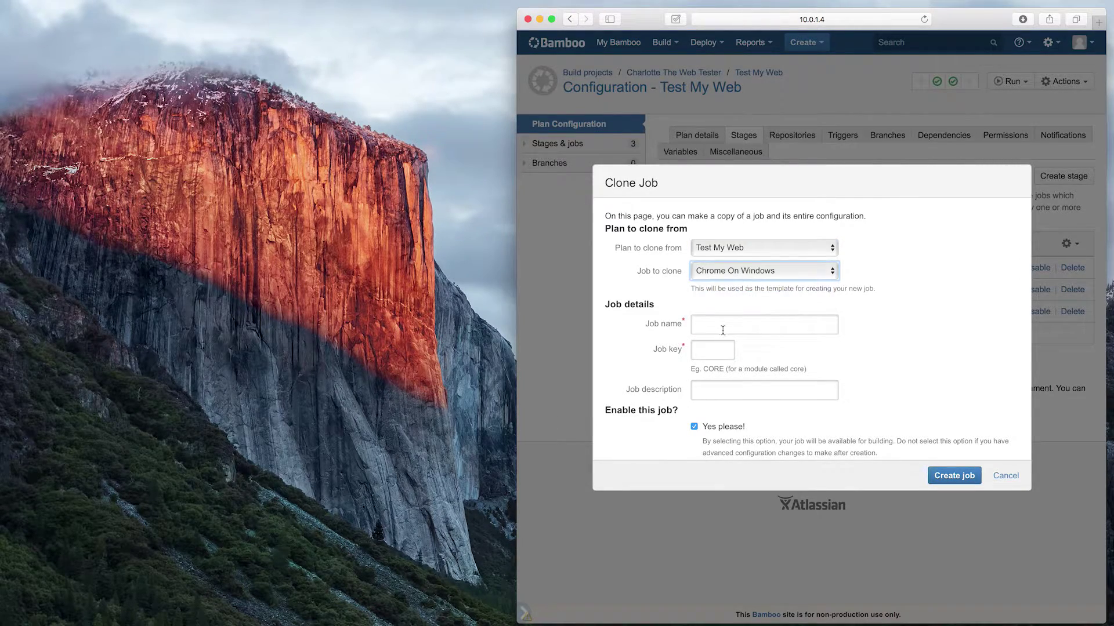
click(723, 330)
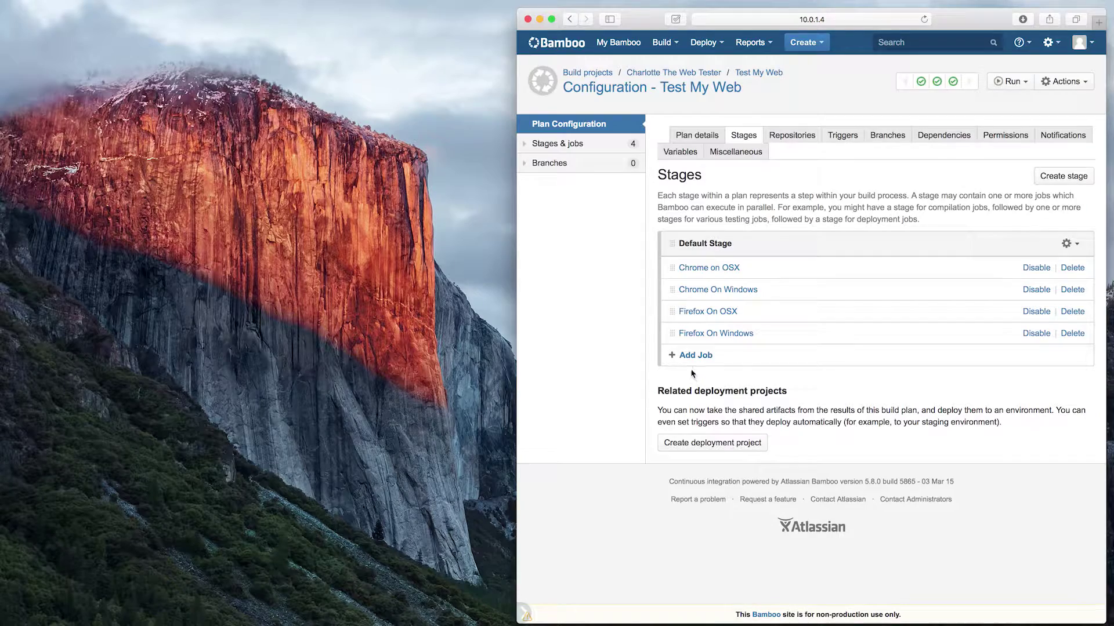